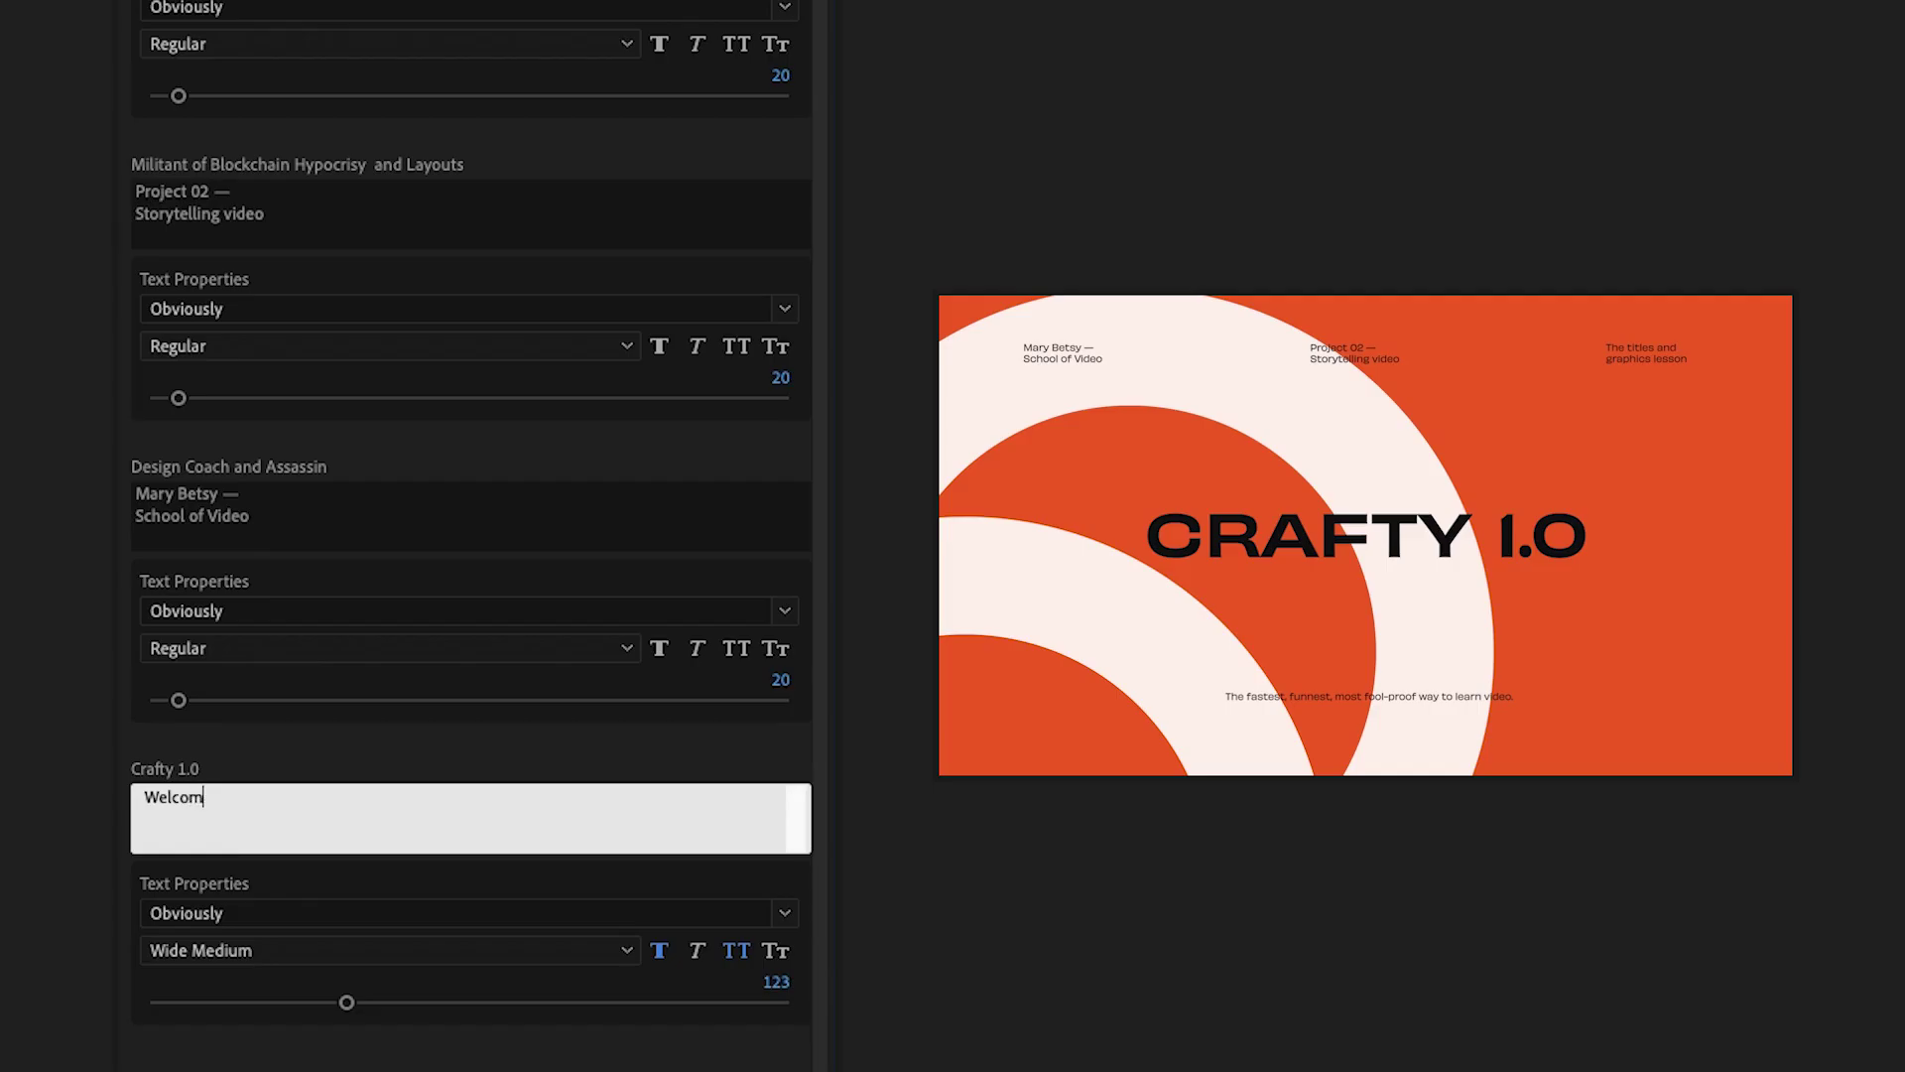
Replace the Crafty 1.0 title text with "Welcom"
type("elcom")
left_click(288, 766)
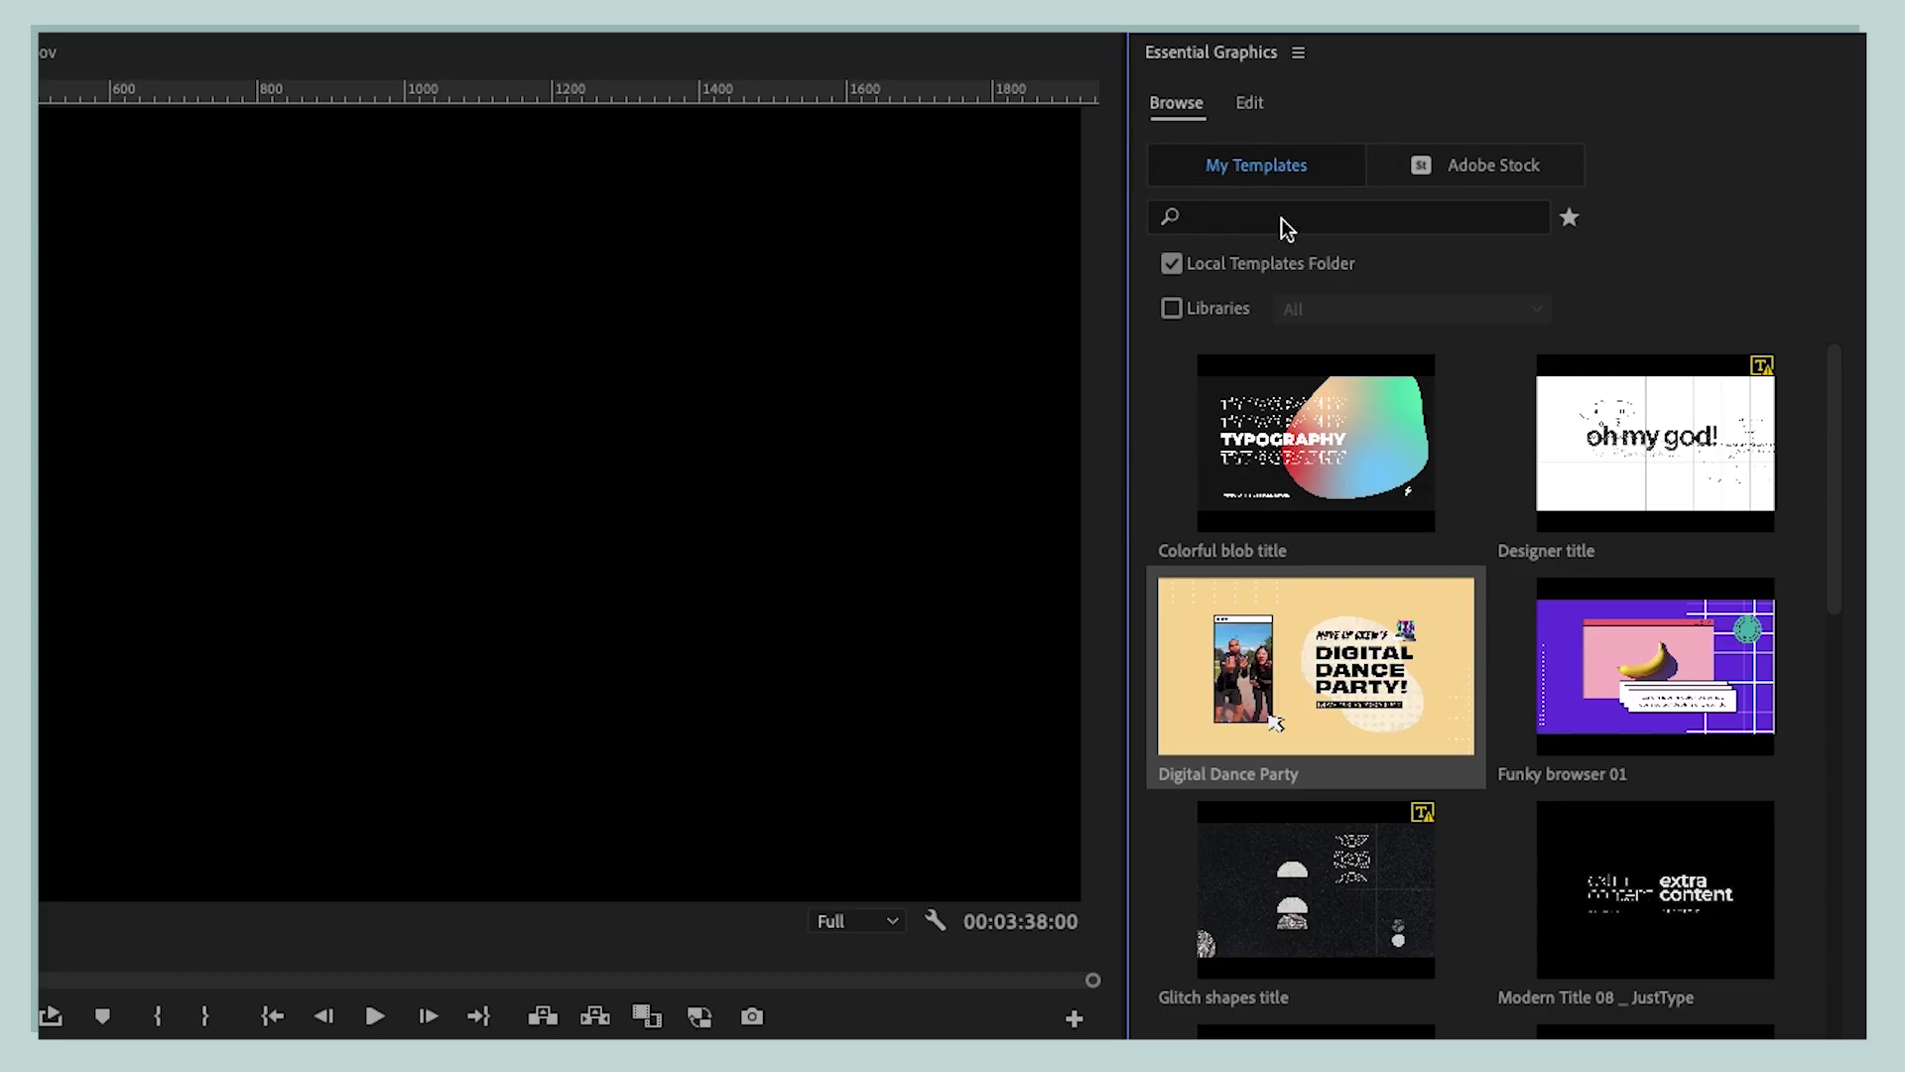
Search the free Adobe Stock motion graphics templates for "chart"
left_click(1558, 169)
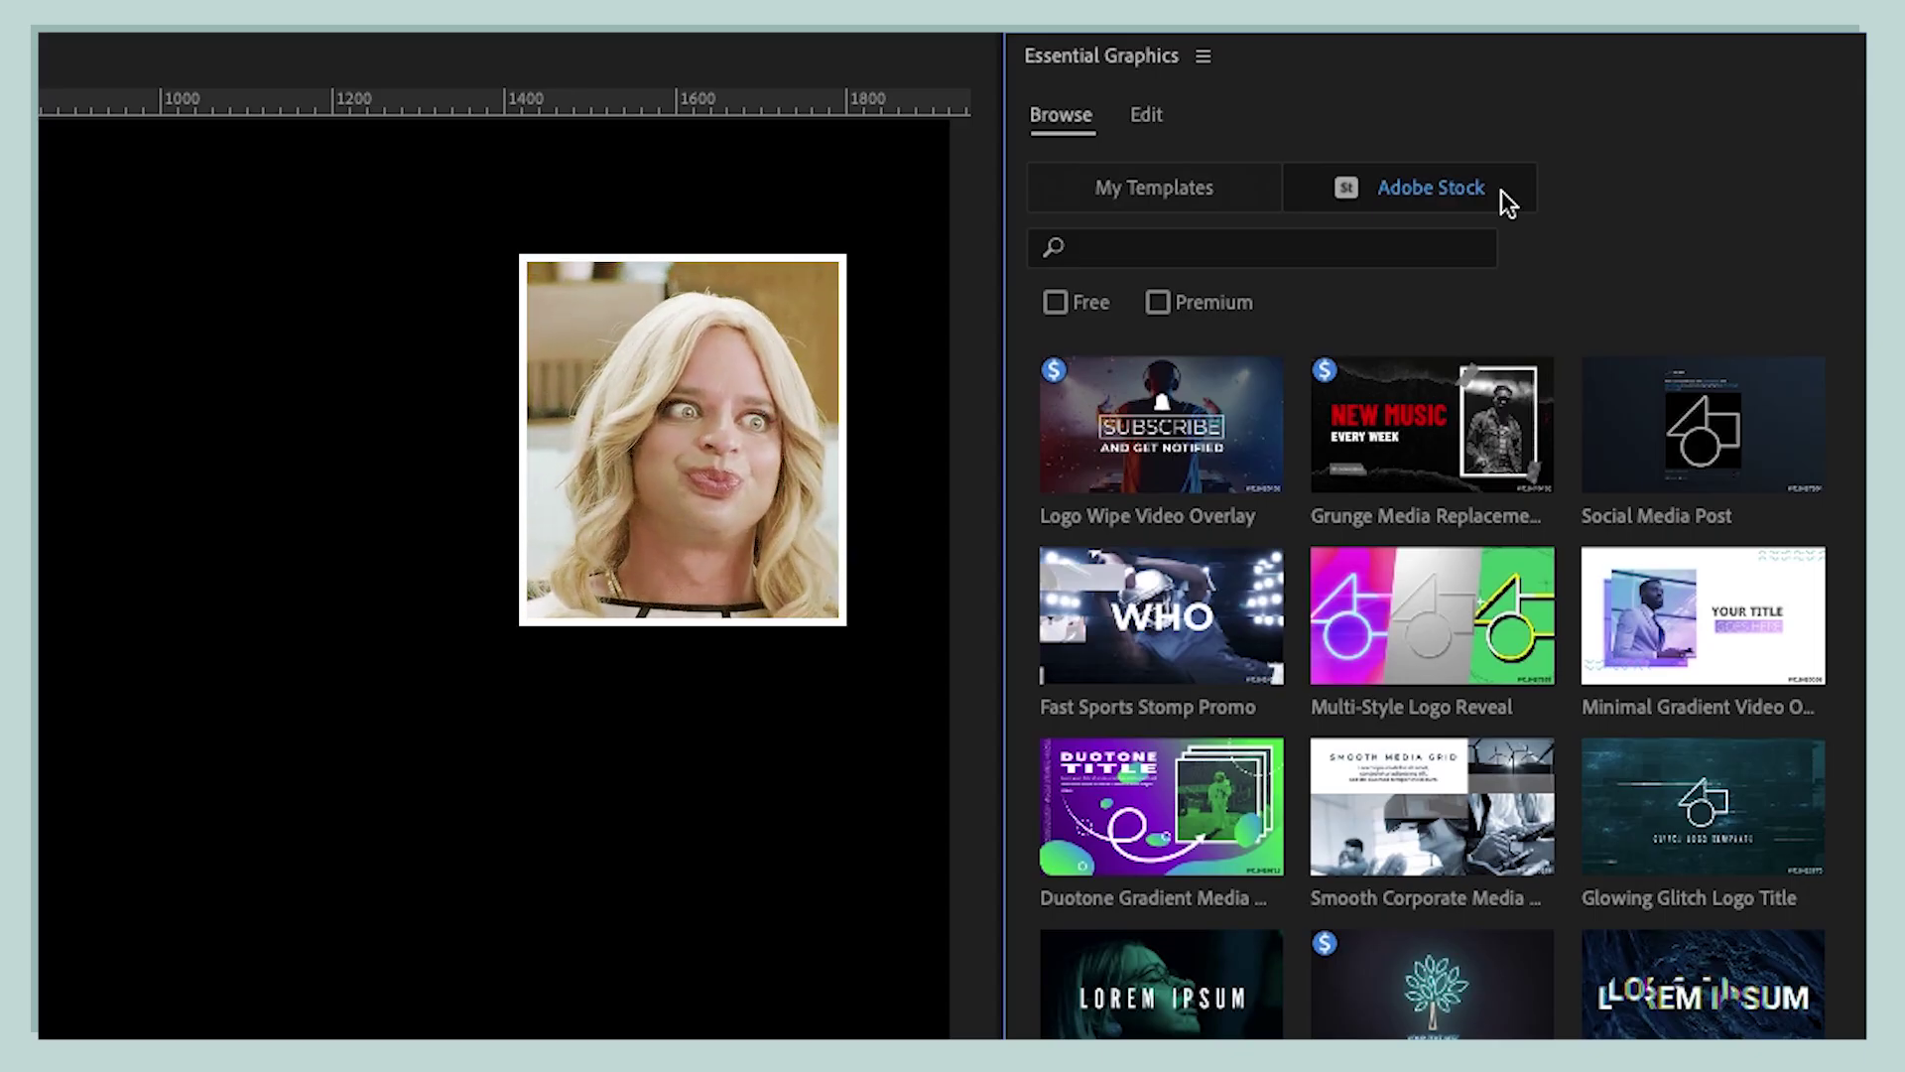
left_click(1058, 302)
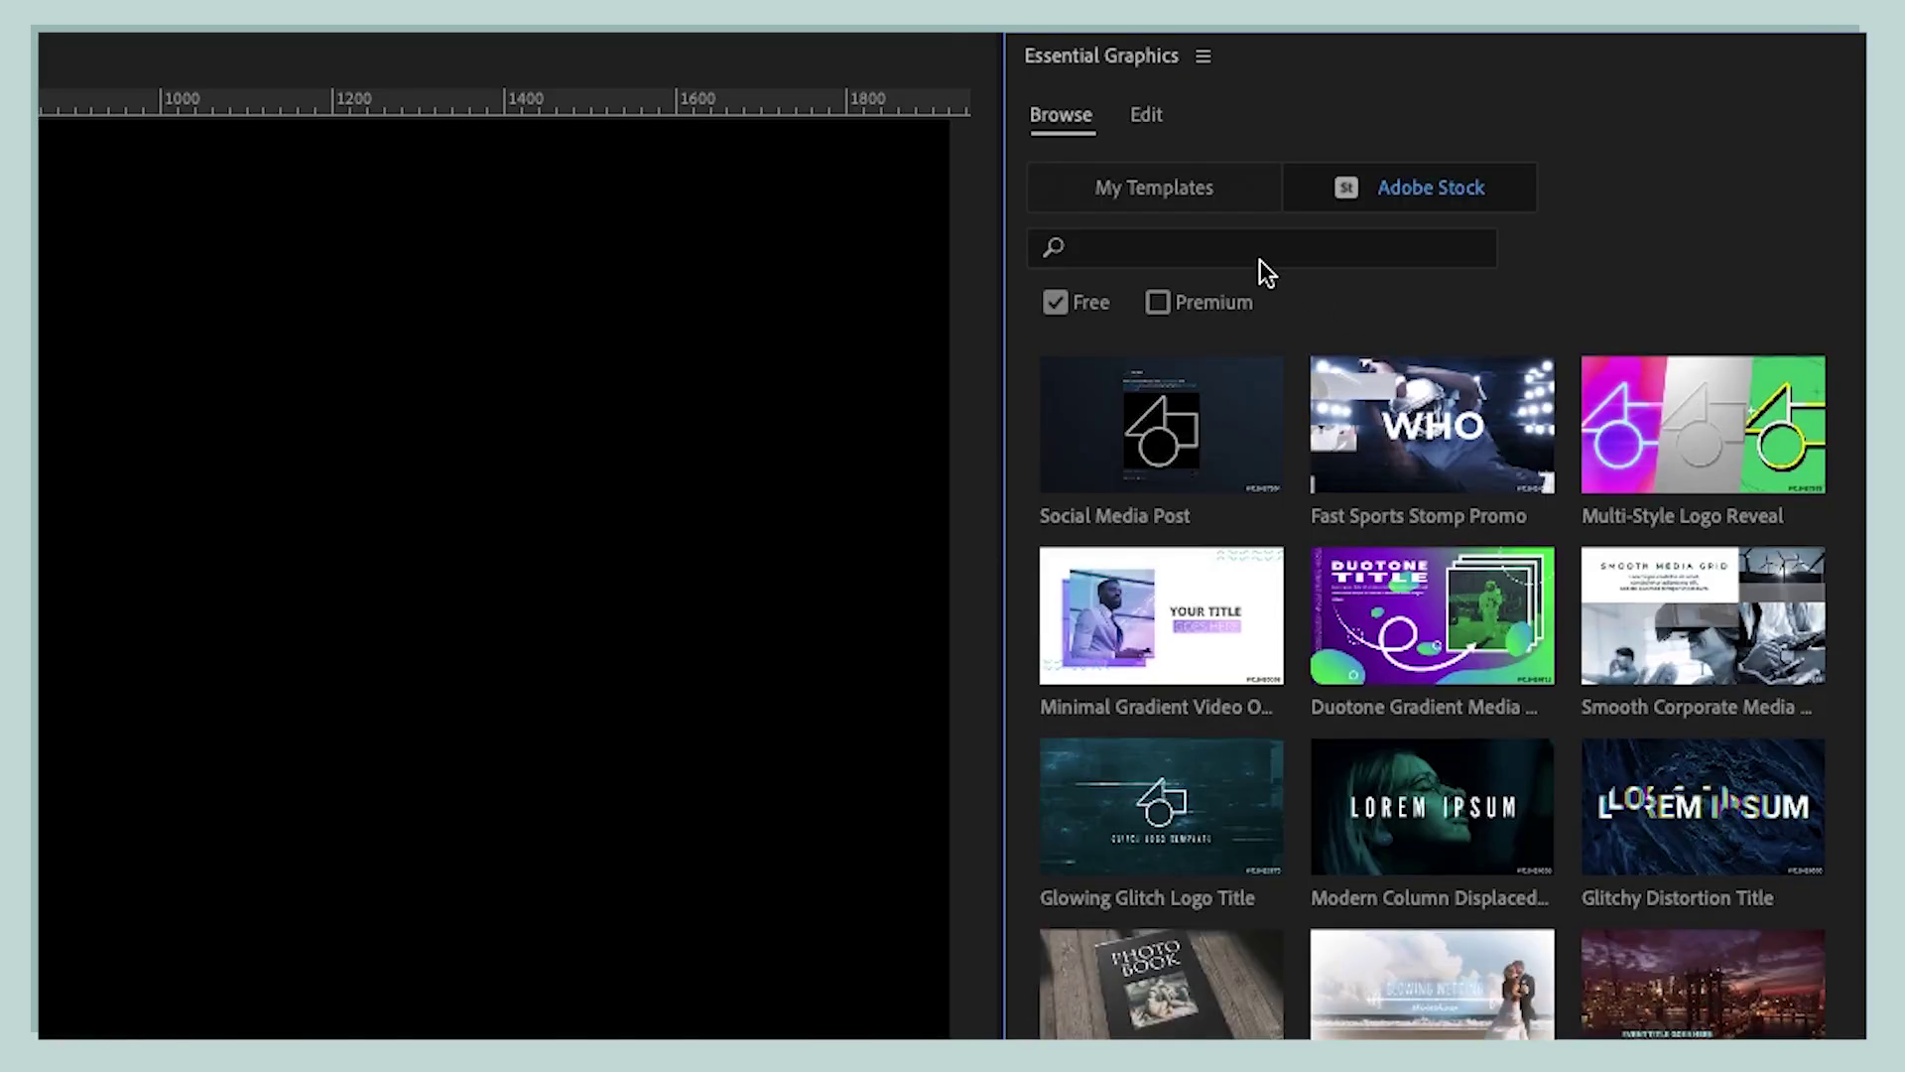
left_click(1249, 254)
type("chart")
key("Return")
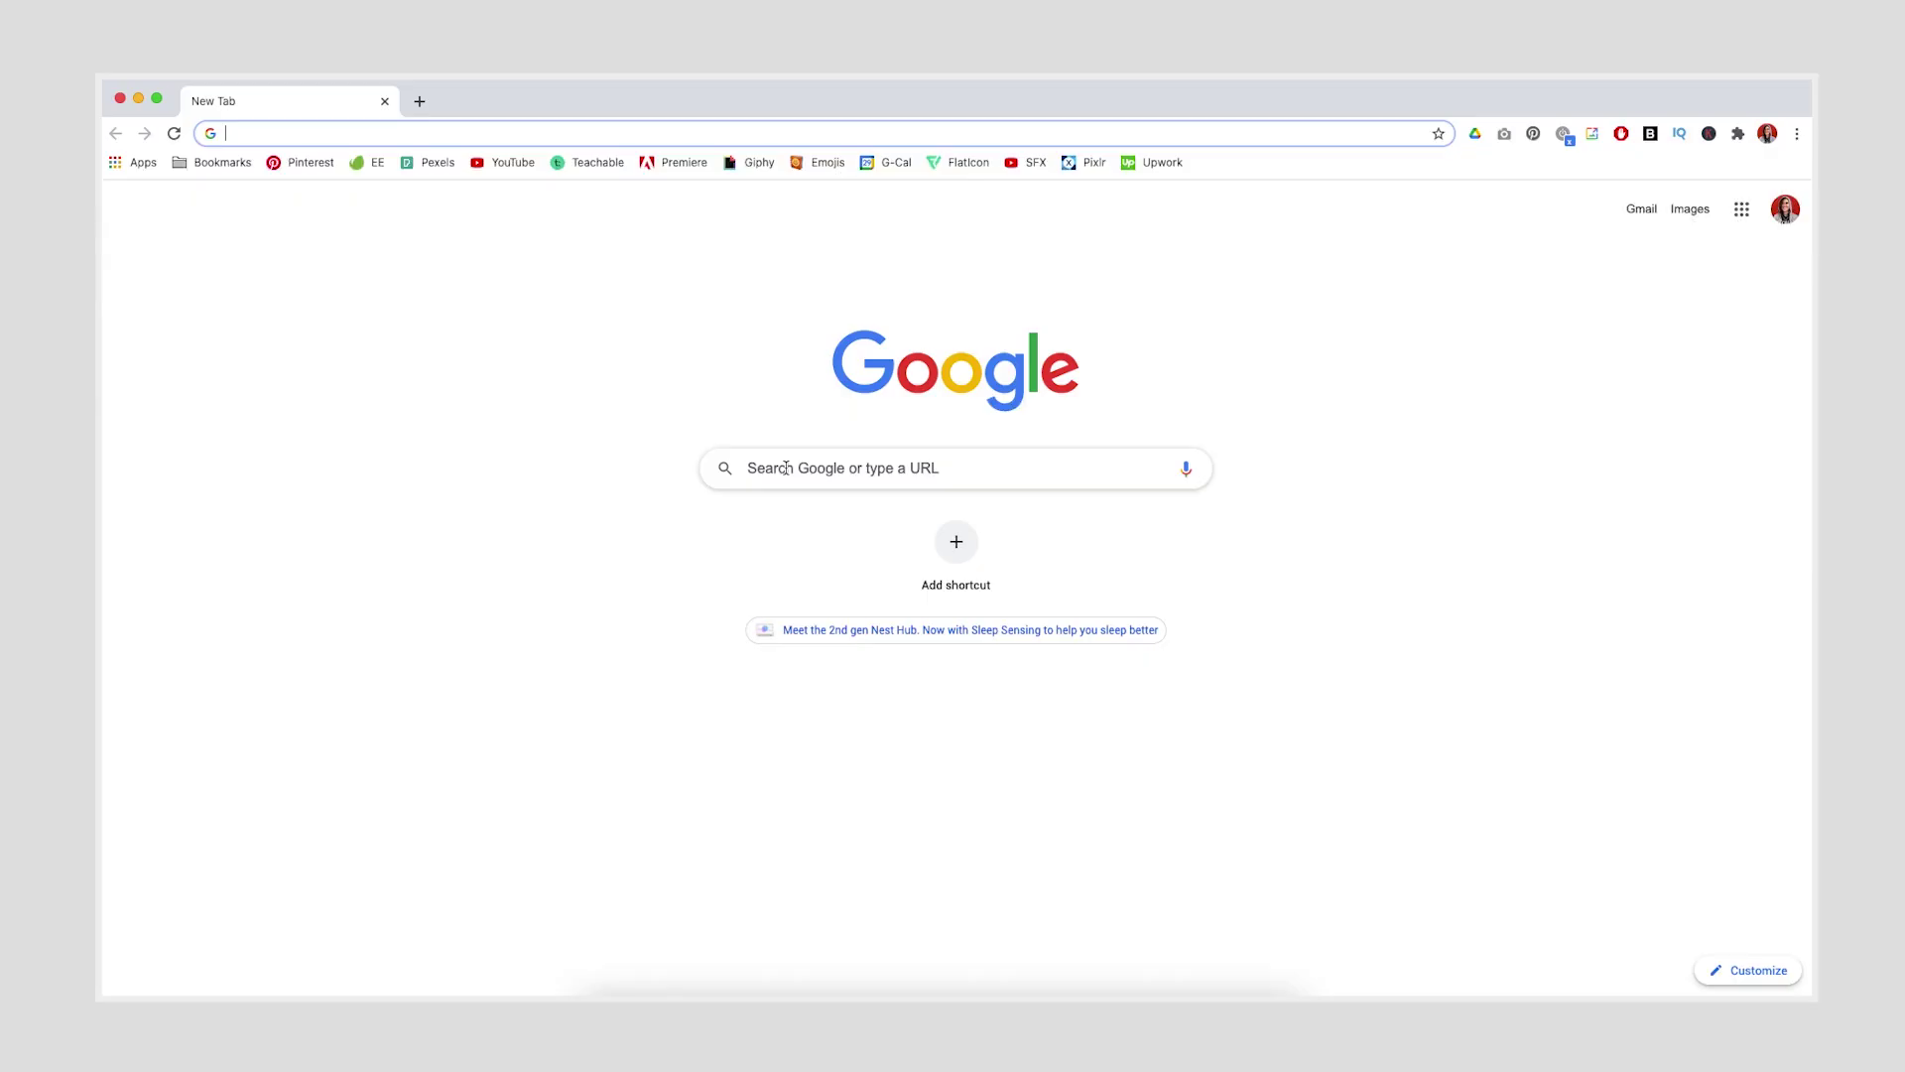
Search Google for "Adobe Stock mogrts", open the Adobe Stock mogrt templates result and filter its prices to Standard Content
left_click(785, 468)
type("Adobe Stock mogrts")
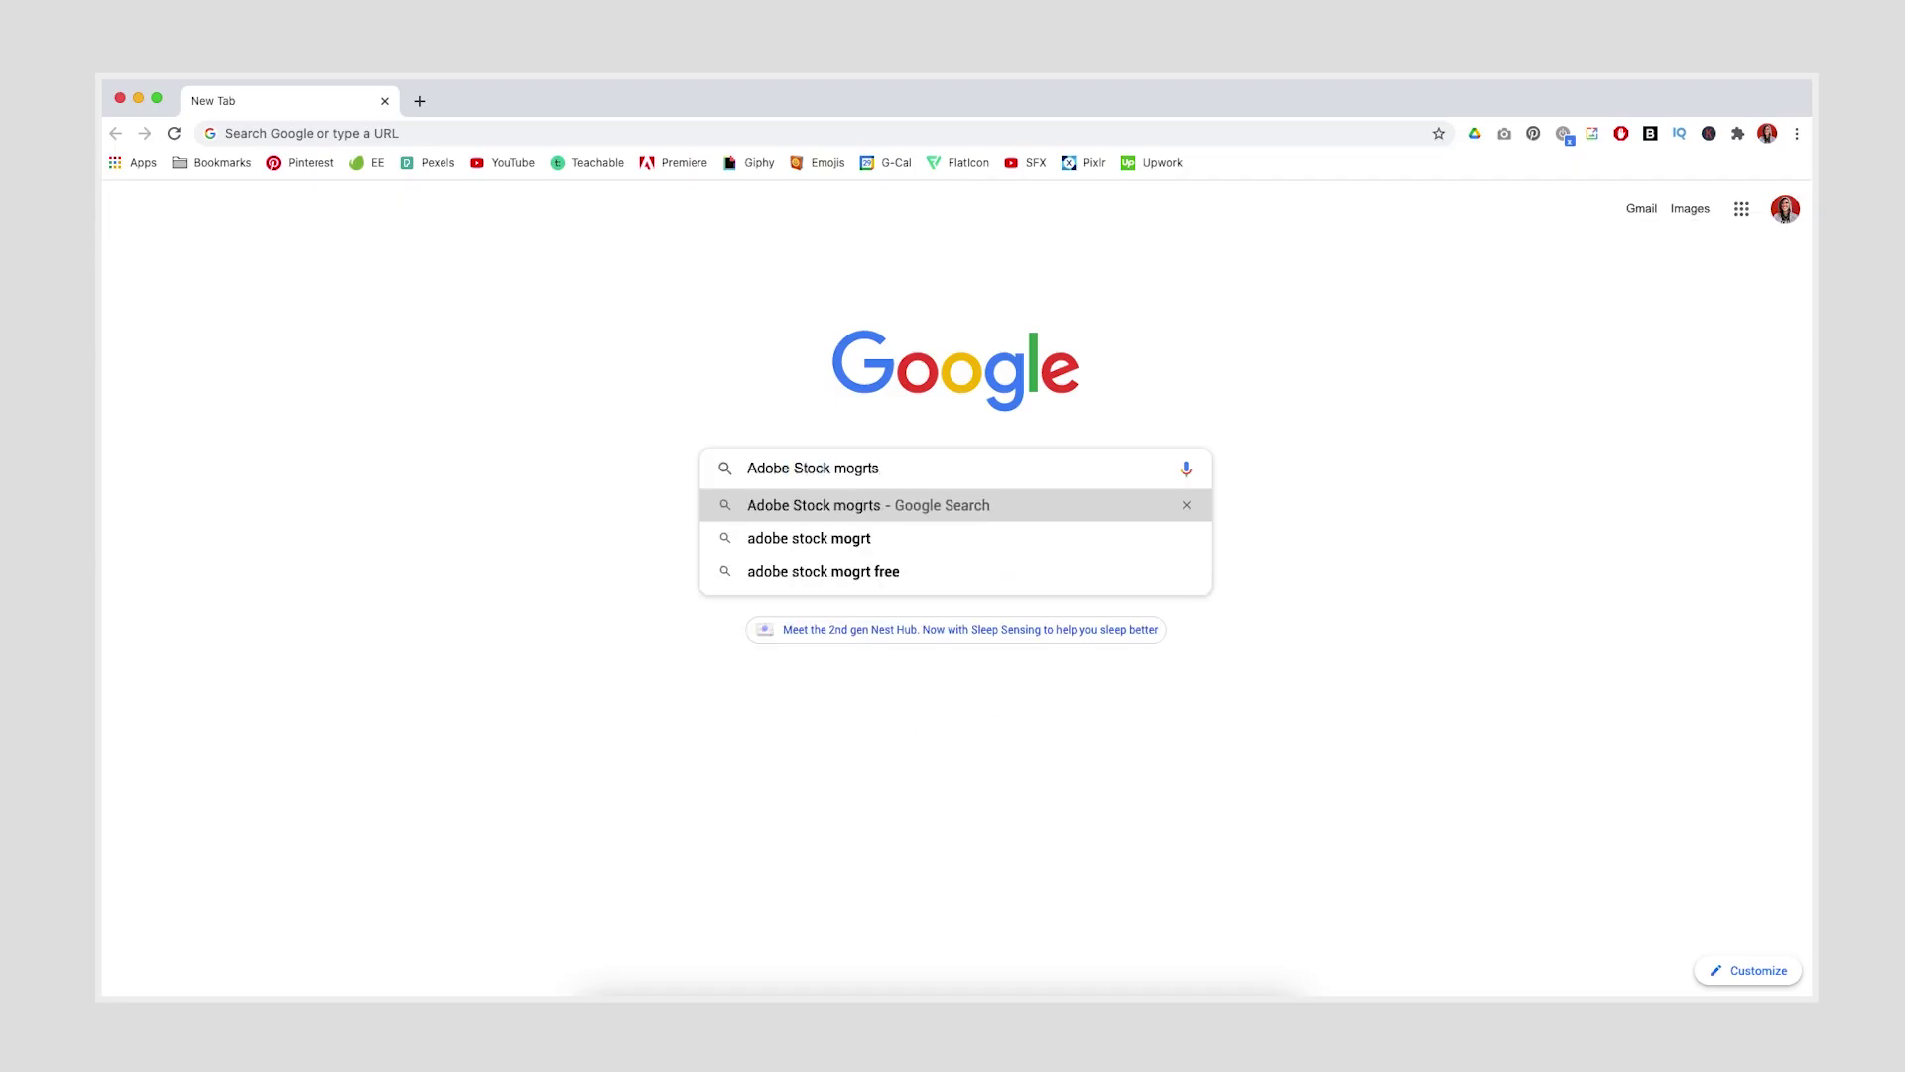
key("Return")
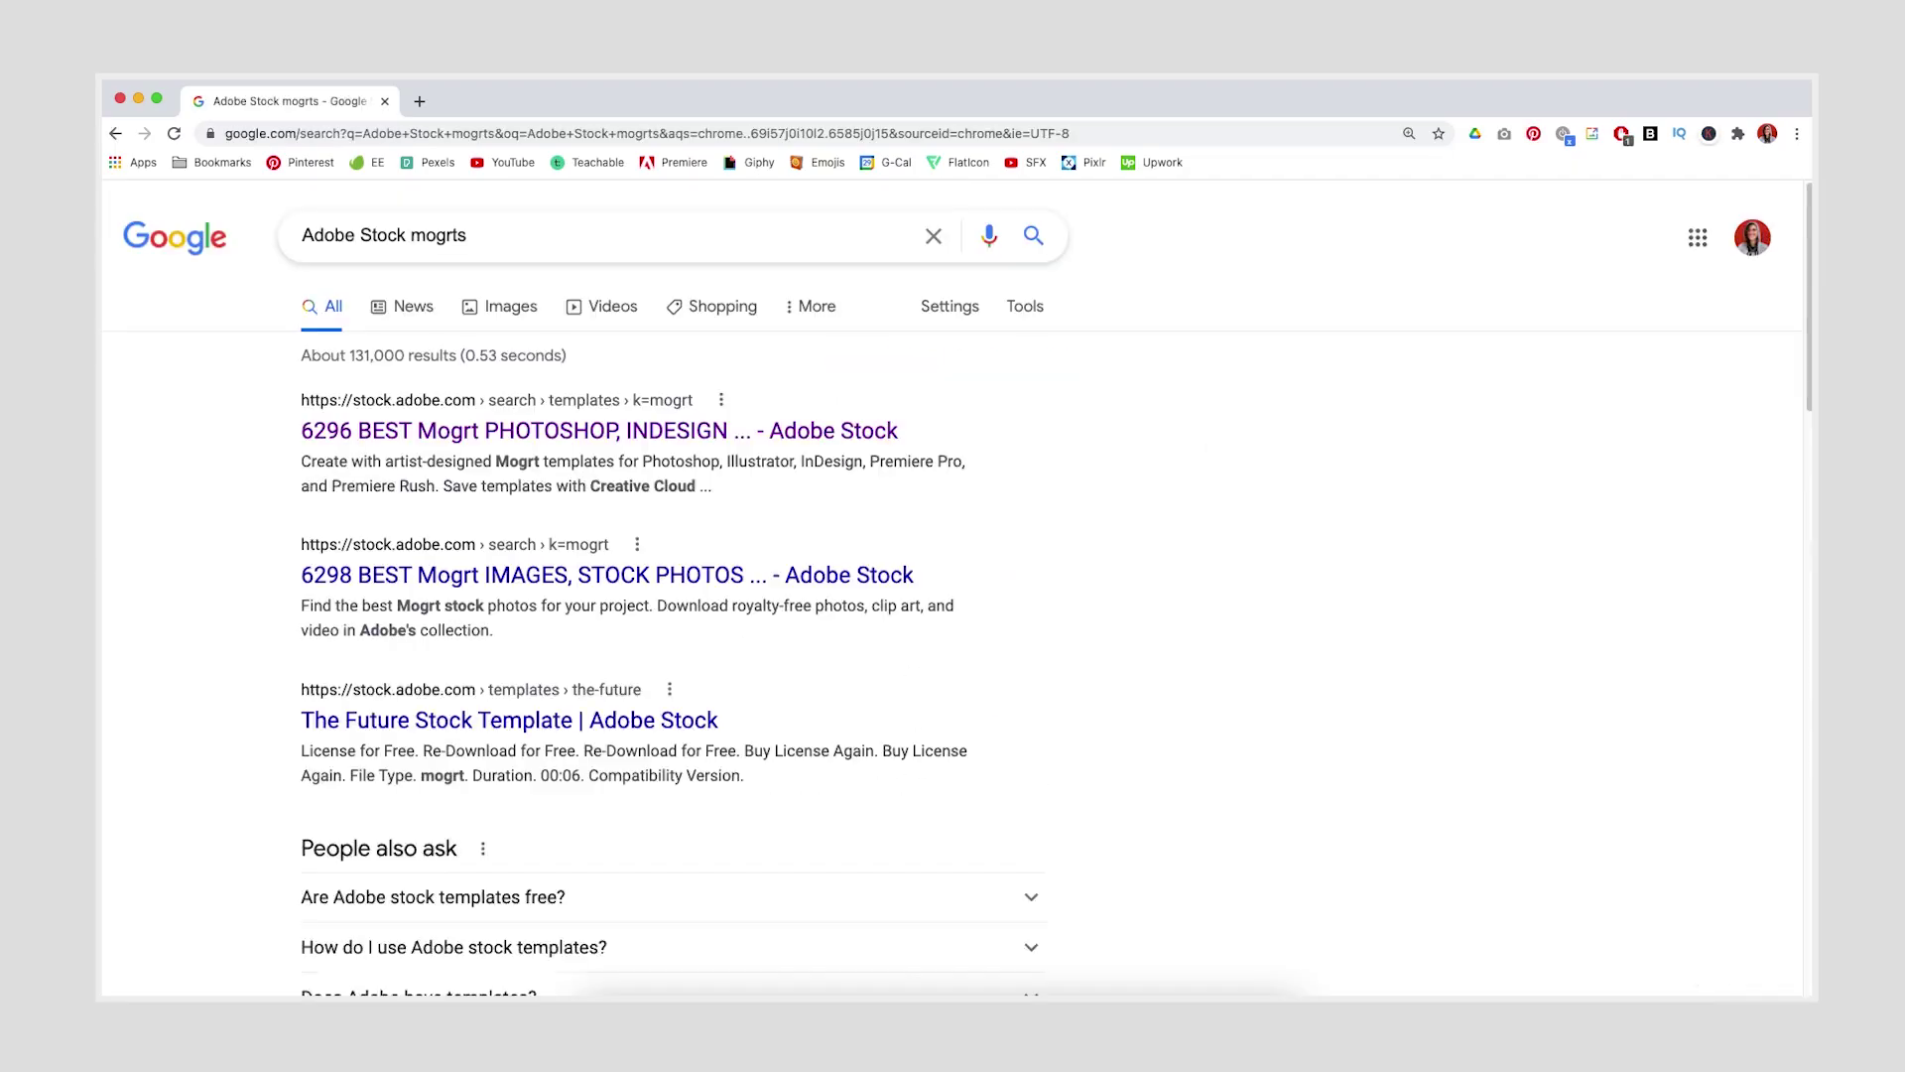
left_click(605, 437)
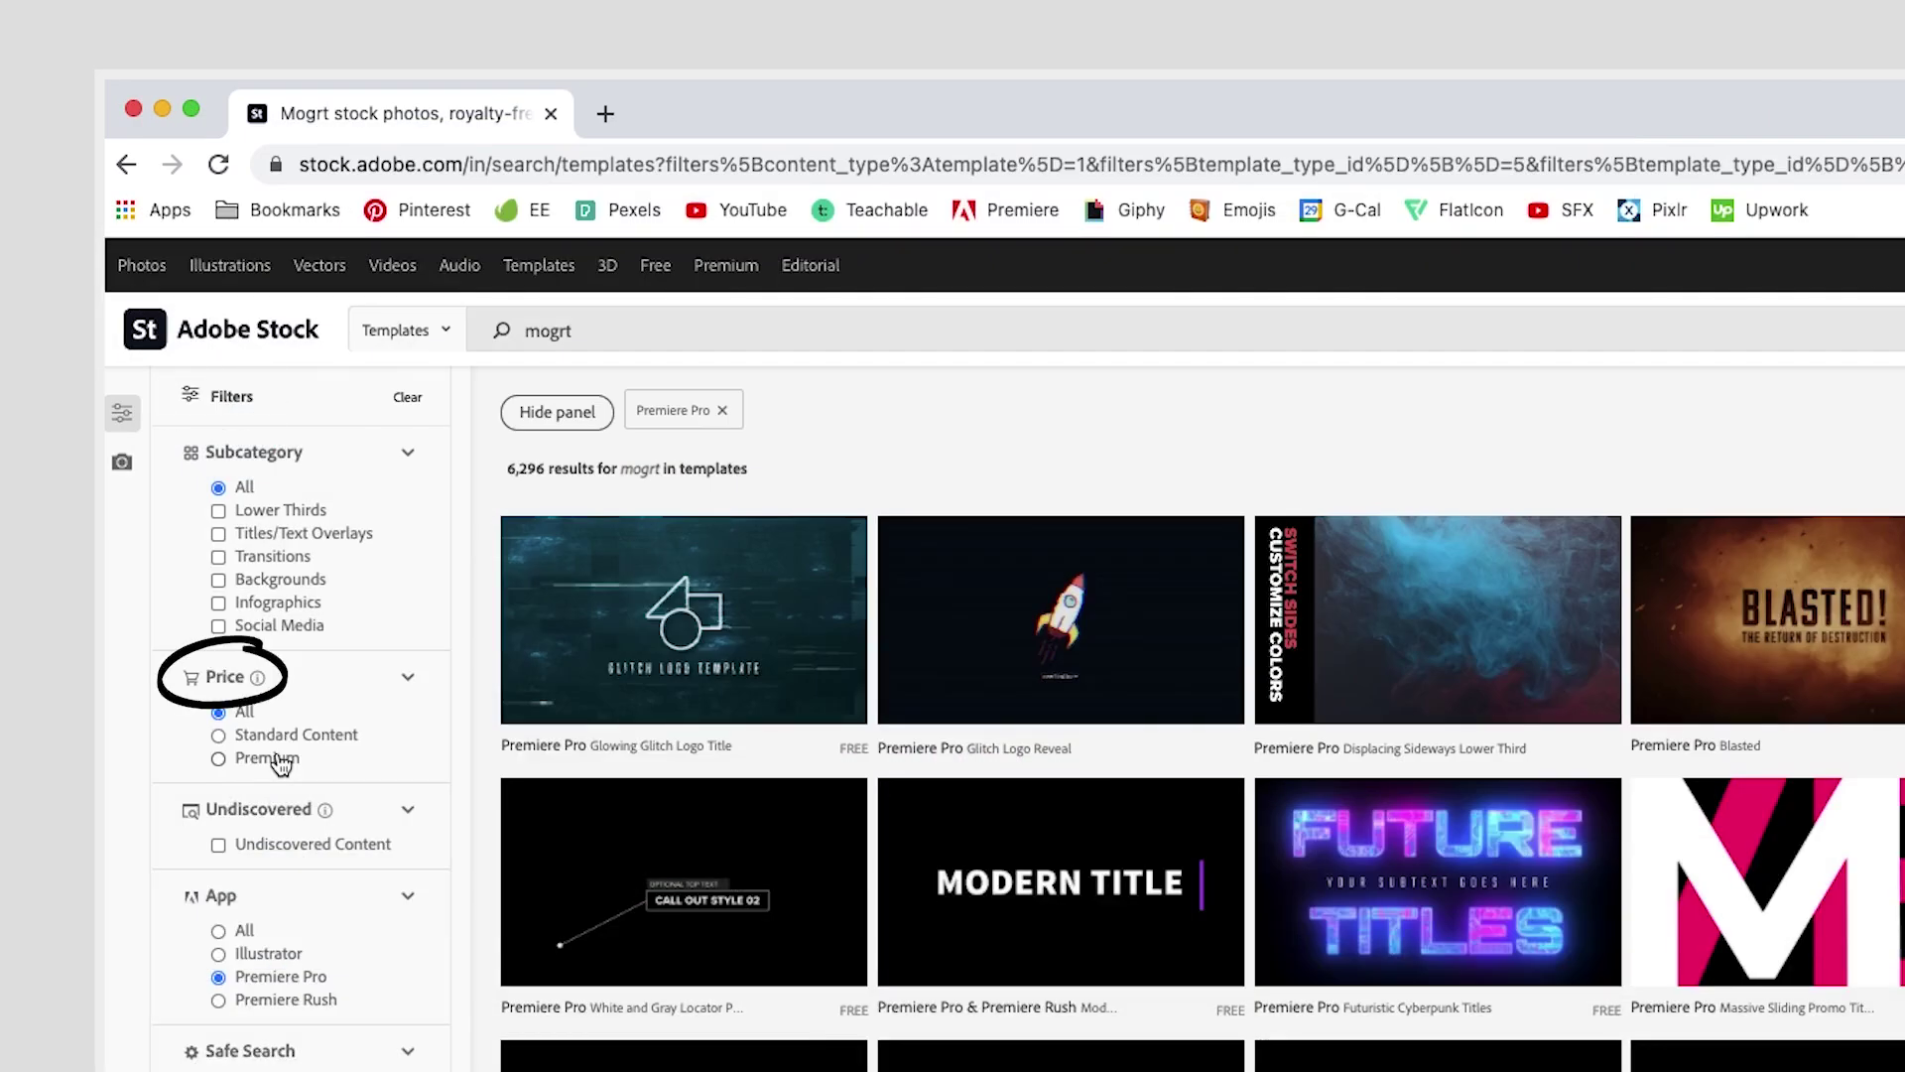
left_click(276, 739)
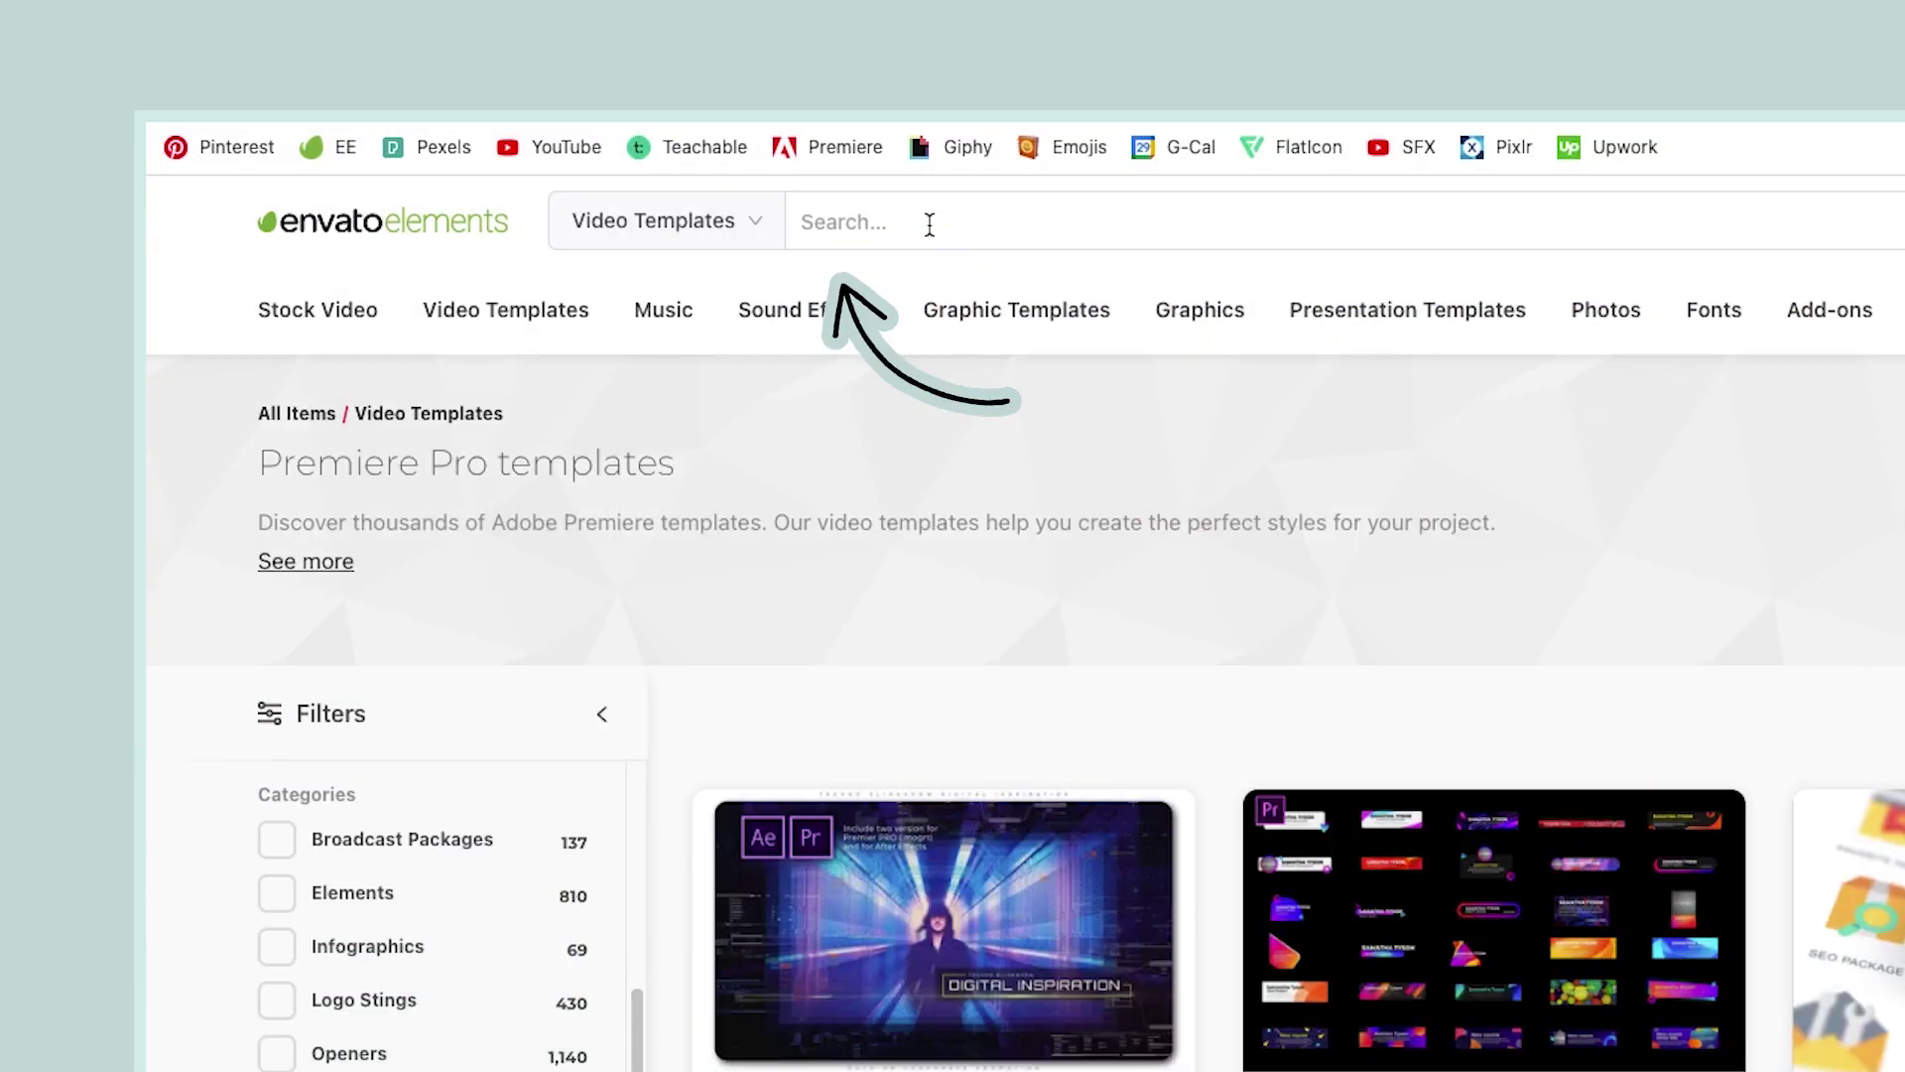
Search the Envato Elements video templates for "mogrt"
type("mogrt")
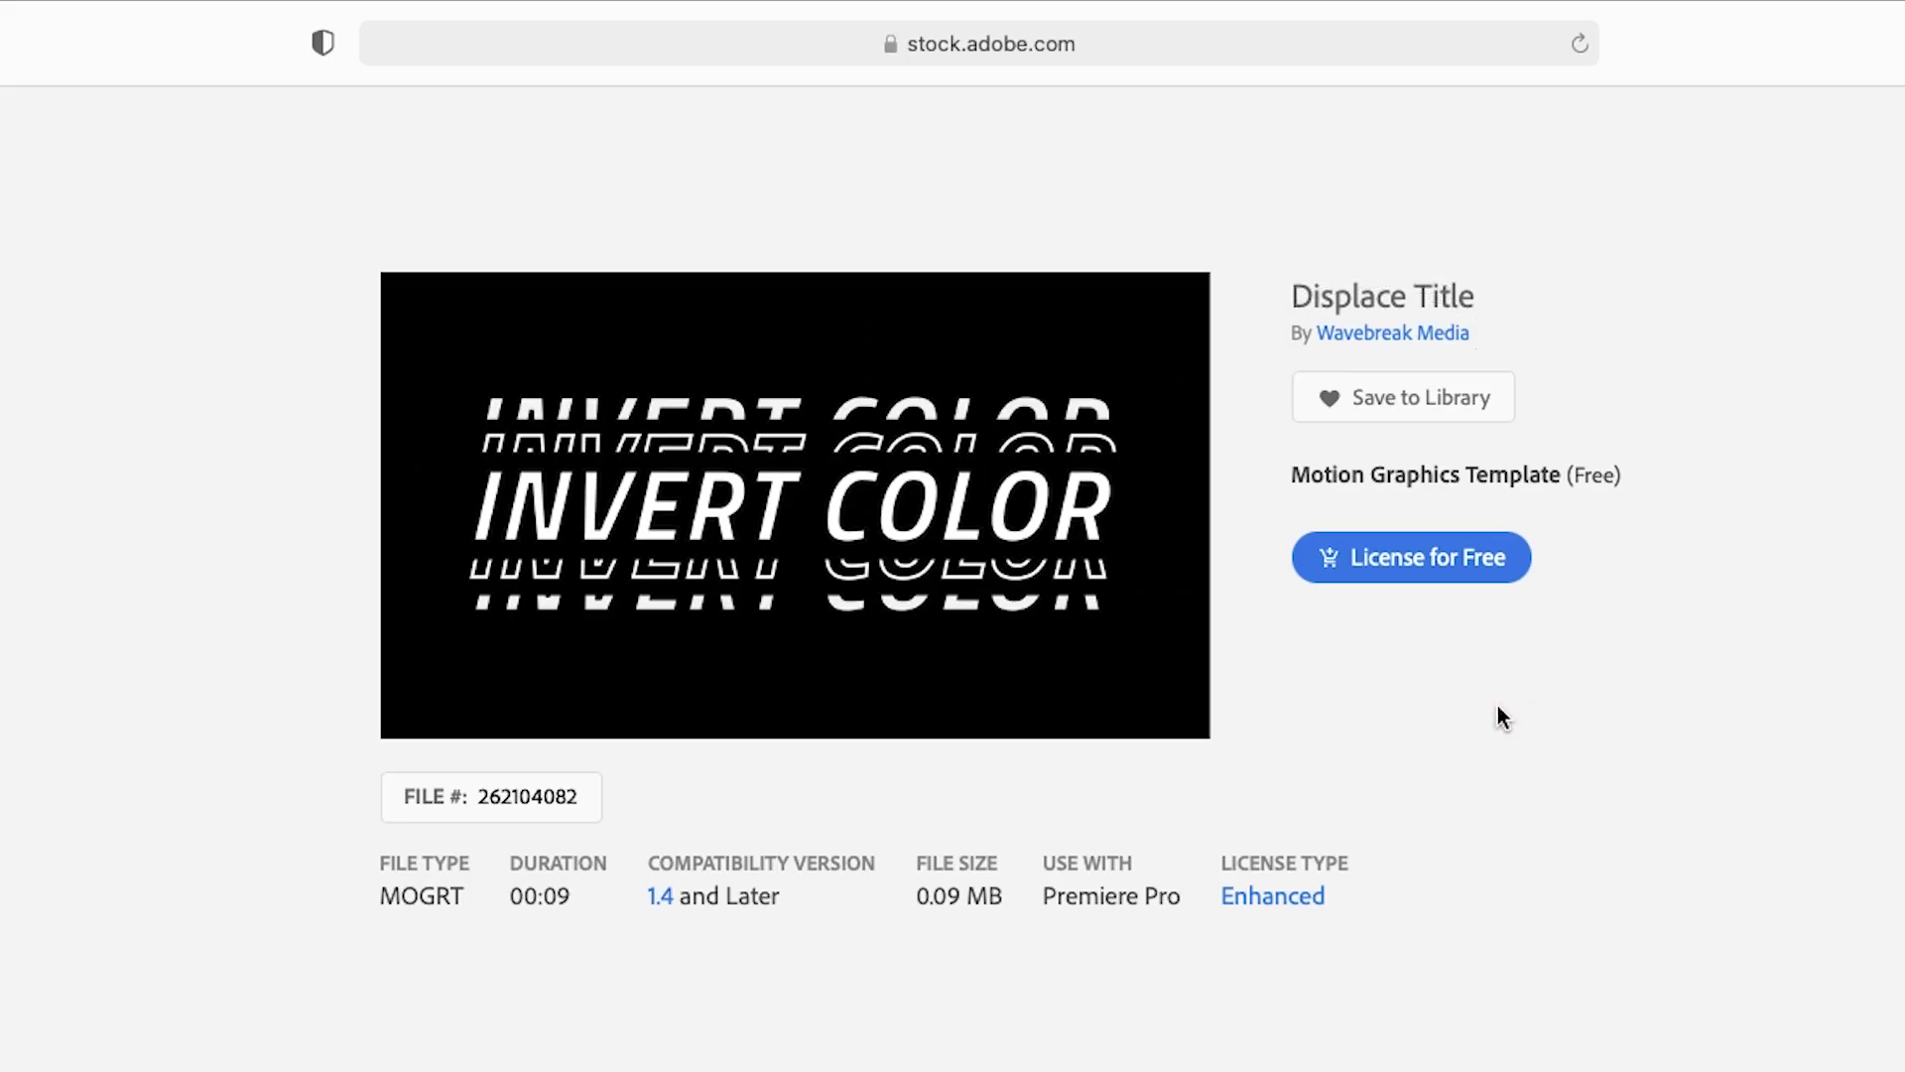
License the Displace Title template for free and save it to the Desktop as "Displace titles.mogrt"
left_click(1449, 569)
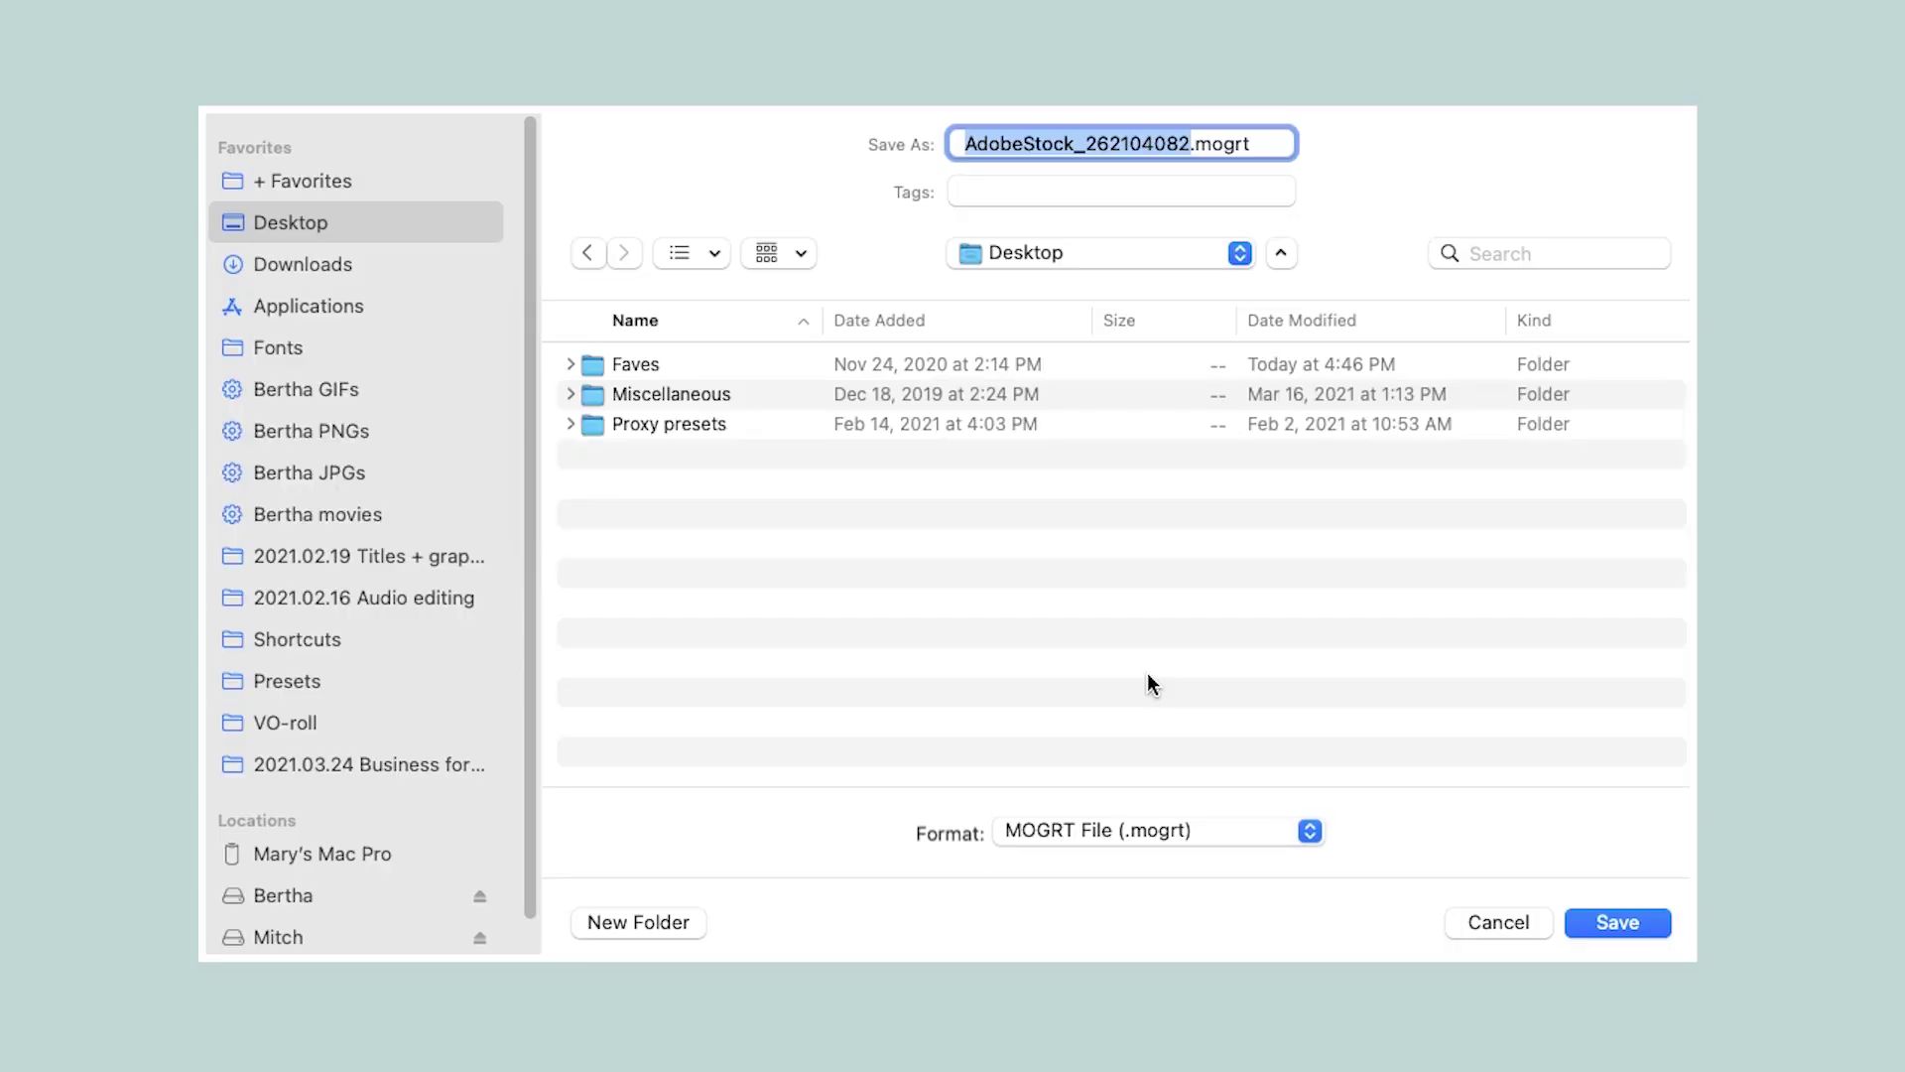
type("Displace titles")
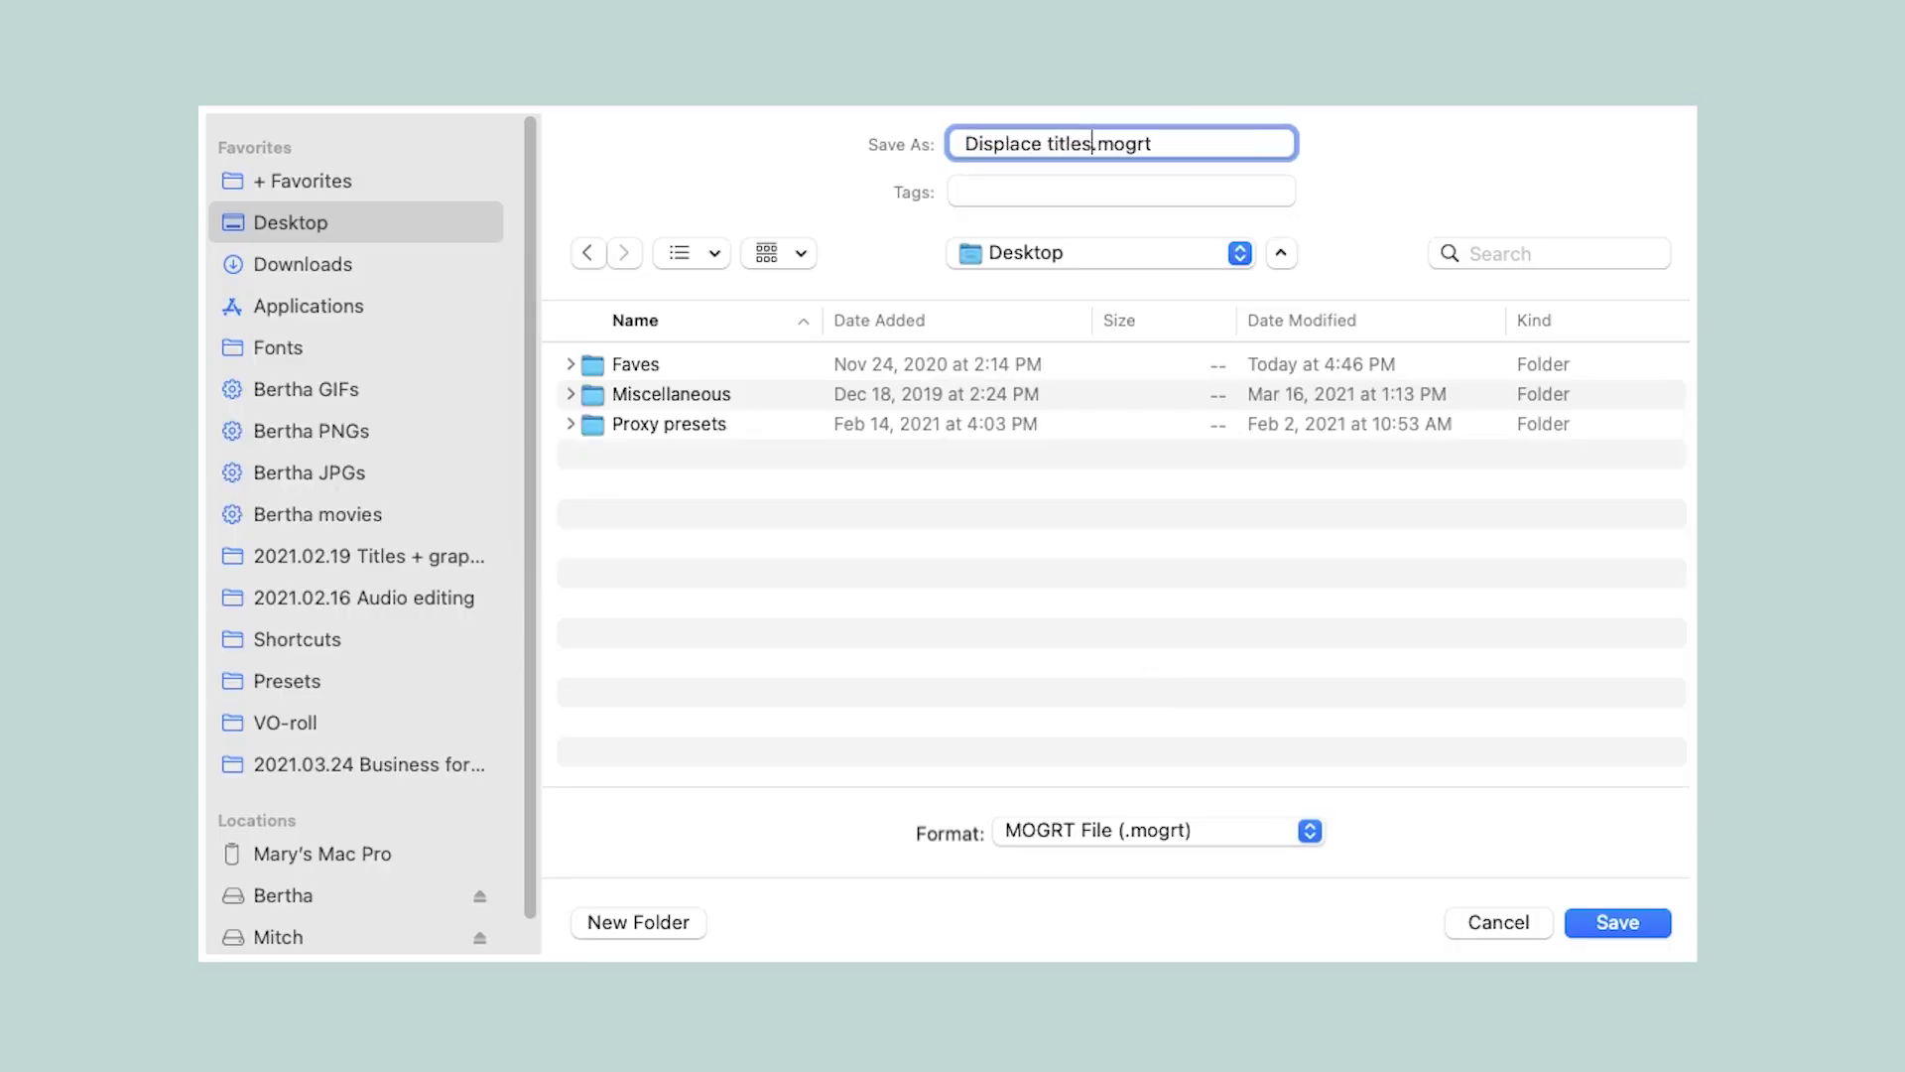
left_click(1651, 926)
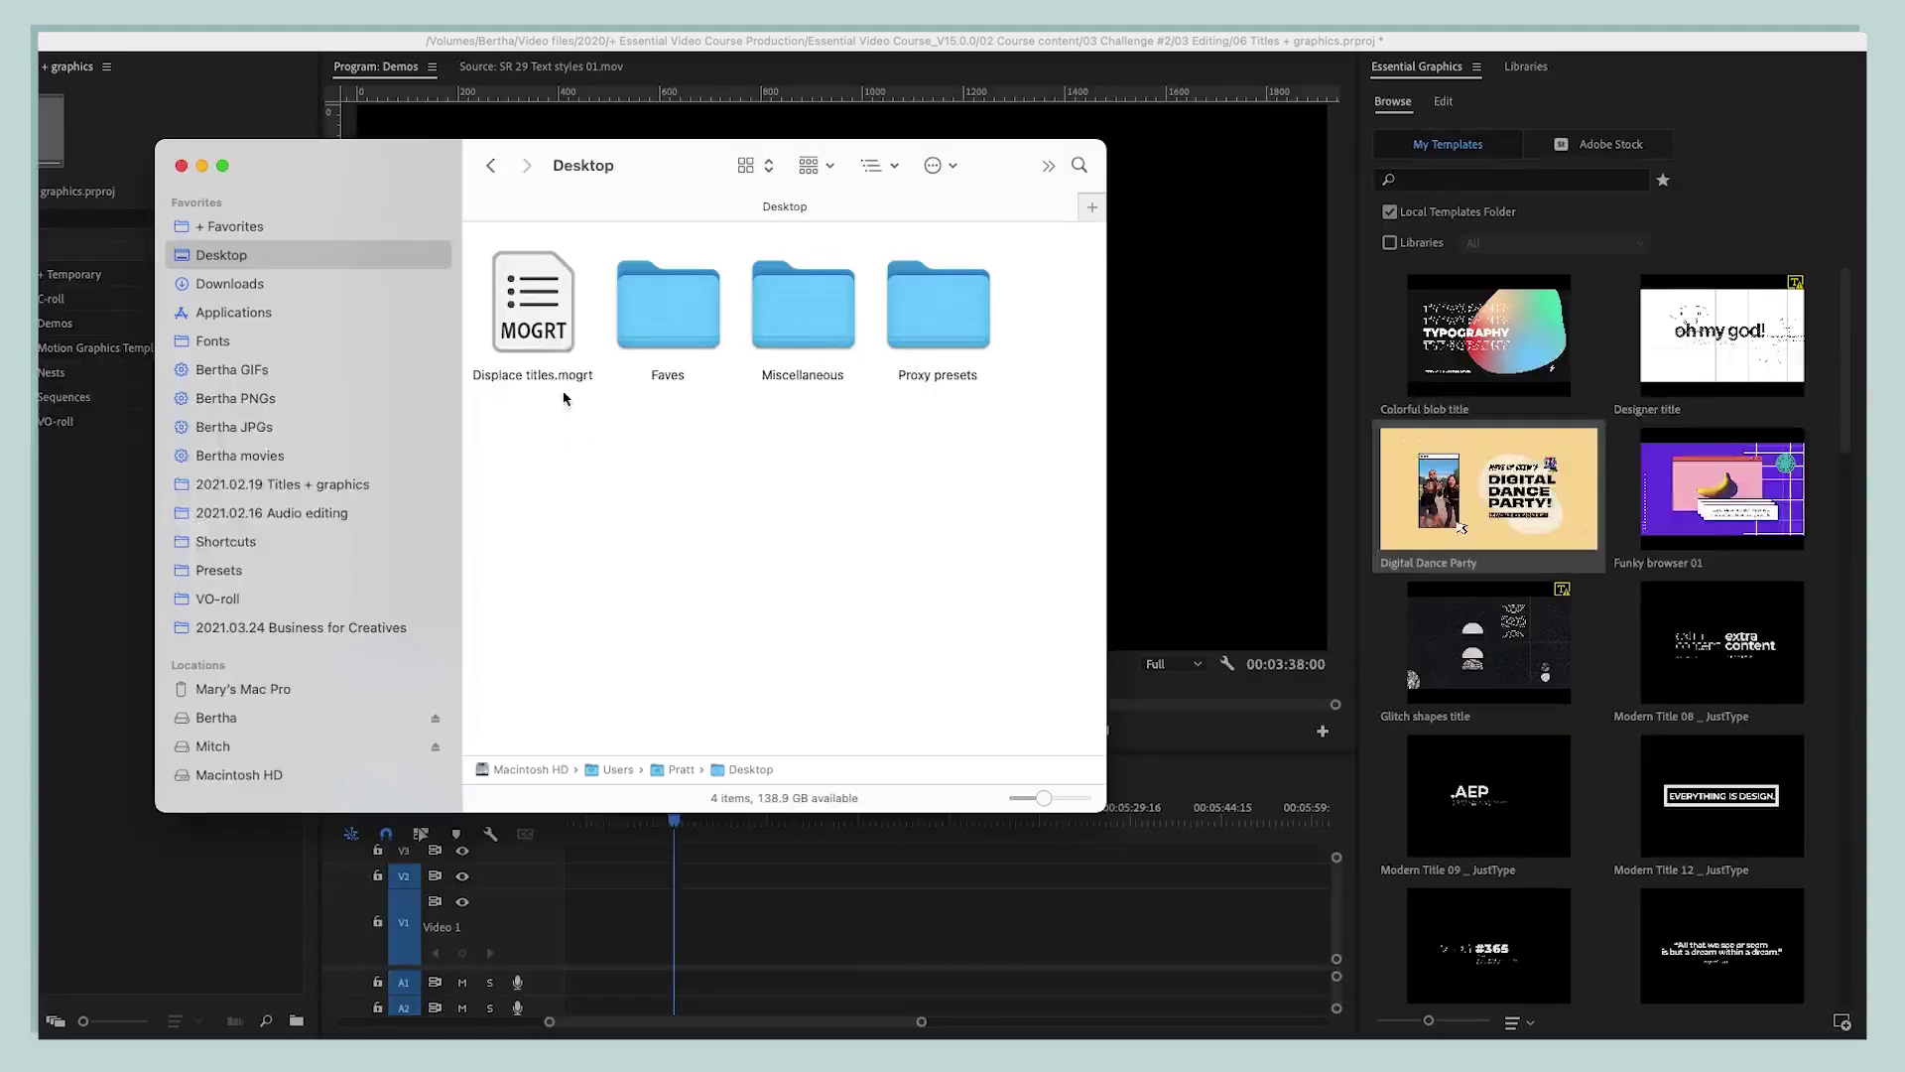
Install Displace titles.mogrt from the Desktop into Premiere Pro's local motion graphics templates
left_click_drag(552, 333, 1588, 588)
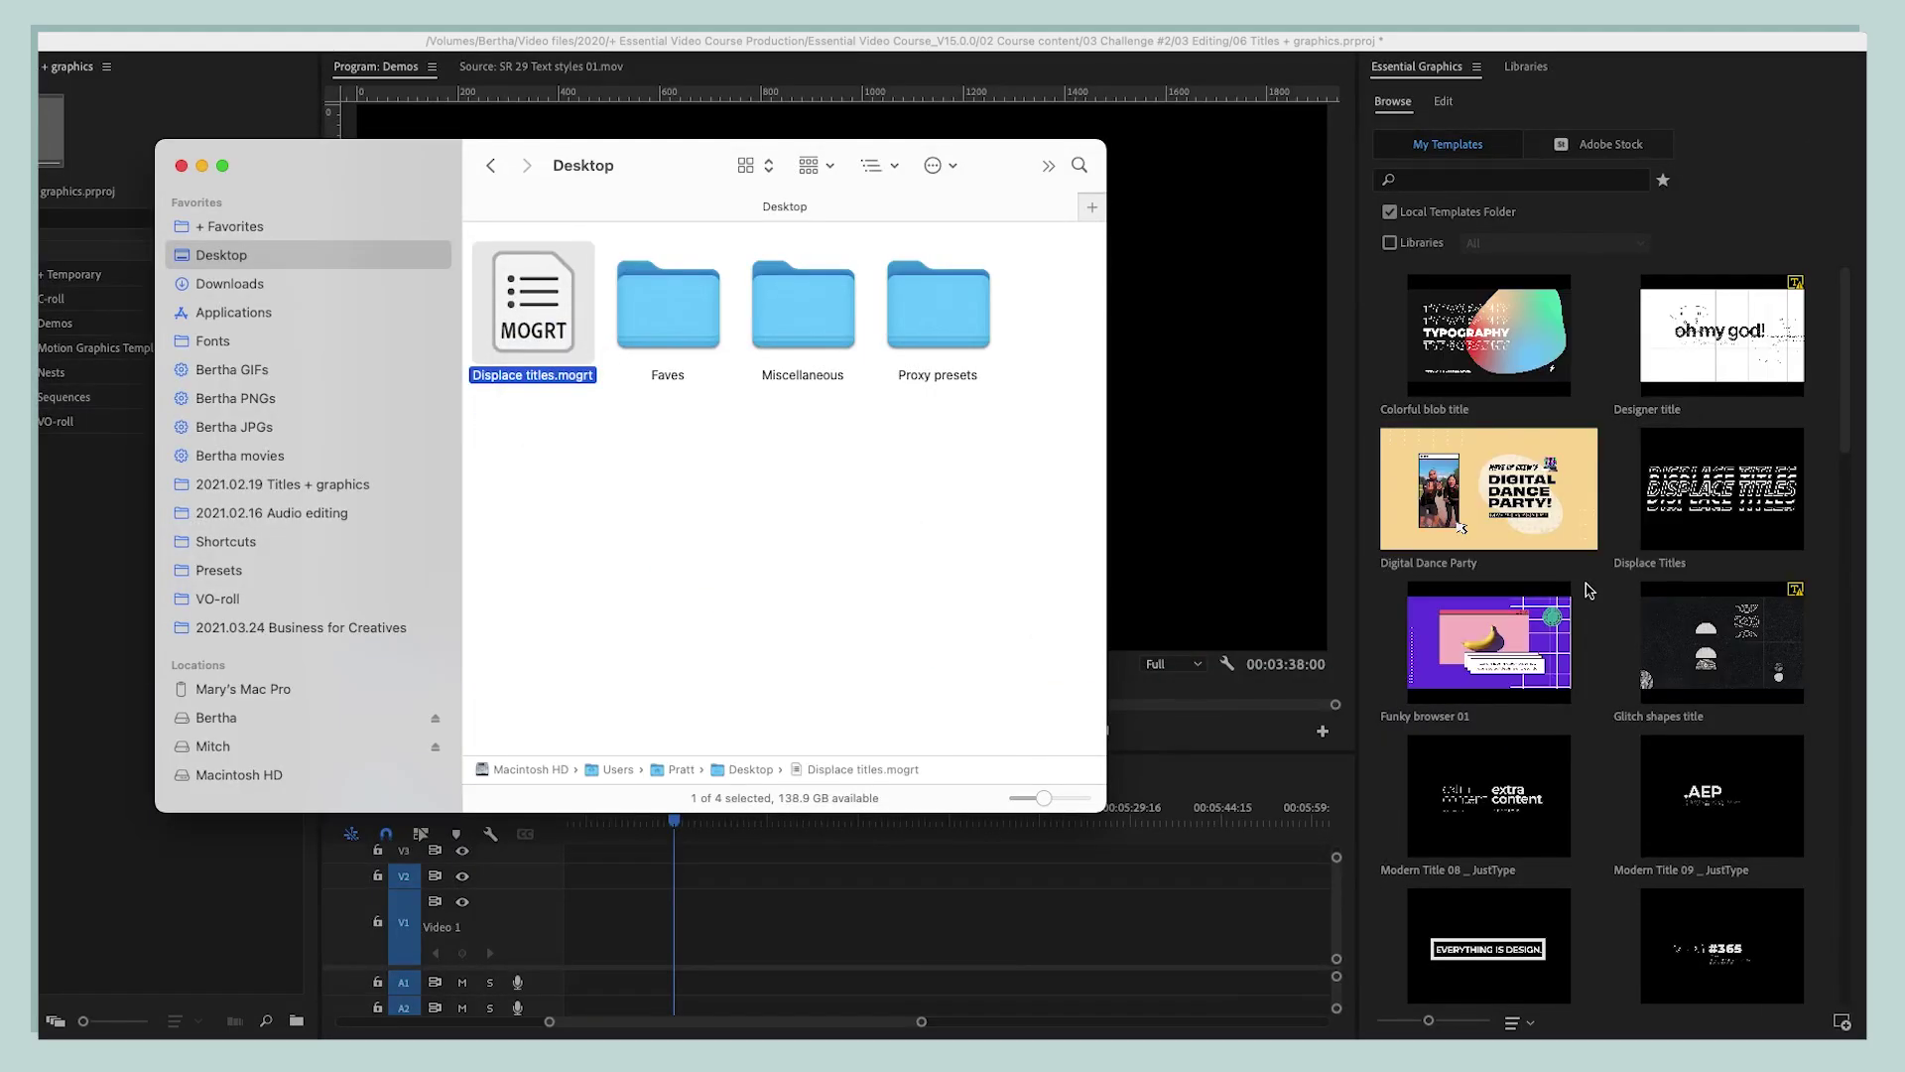
left_click(1588, 590)
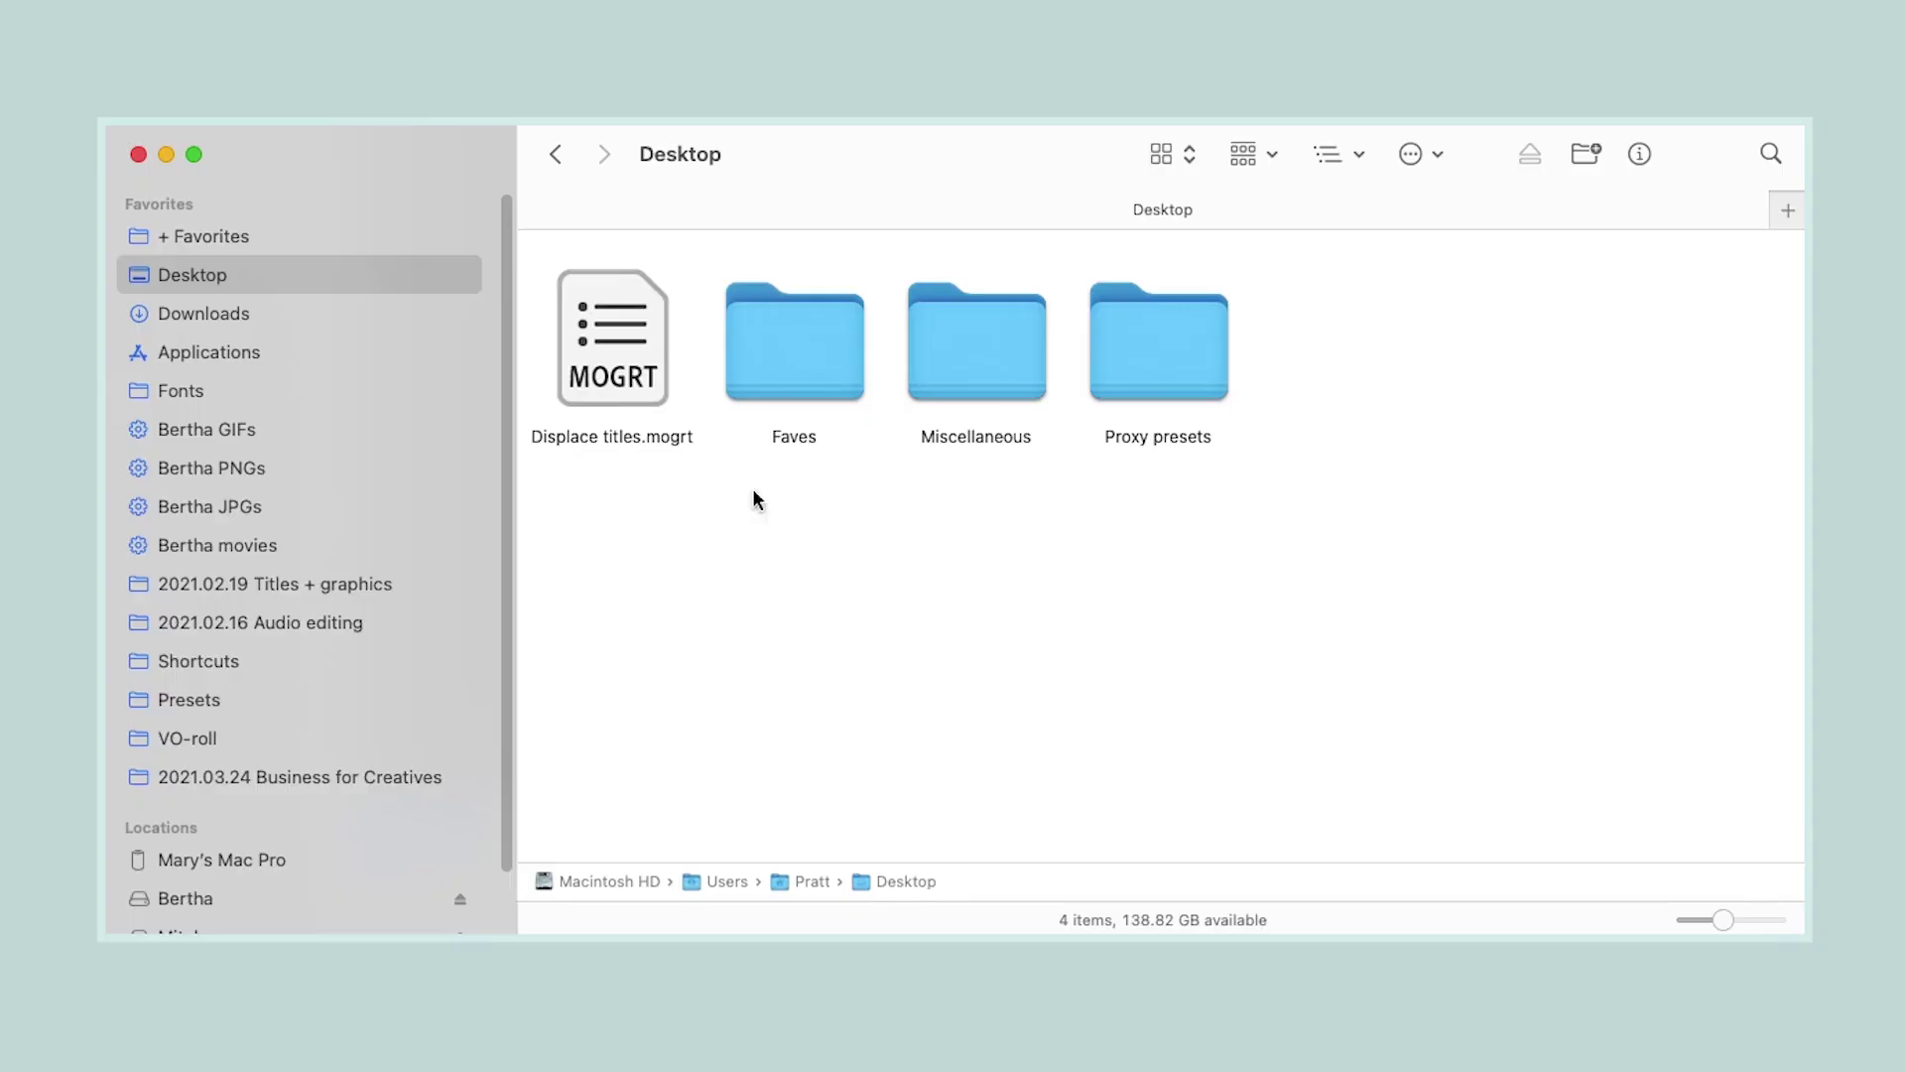
Move the downloaded Displace titles.mogrt file from the Desktop to the trash
left_click(635, 373)
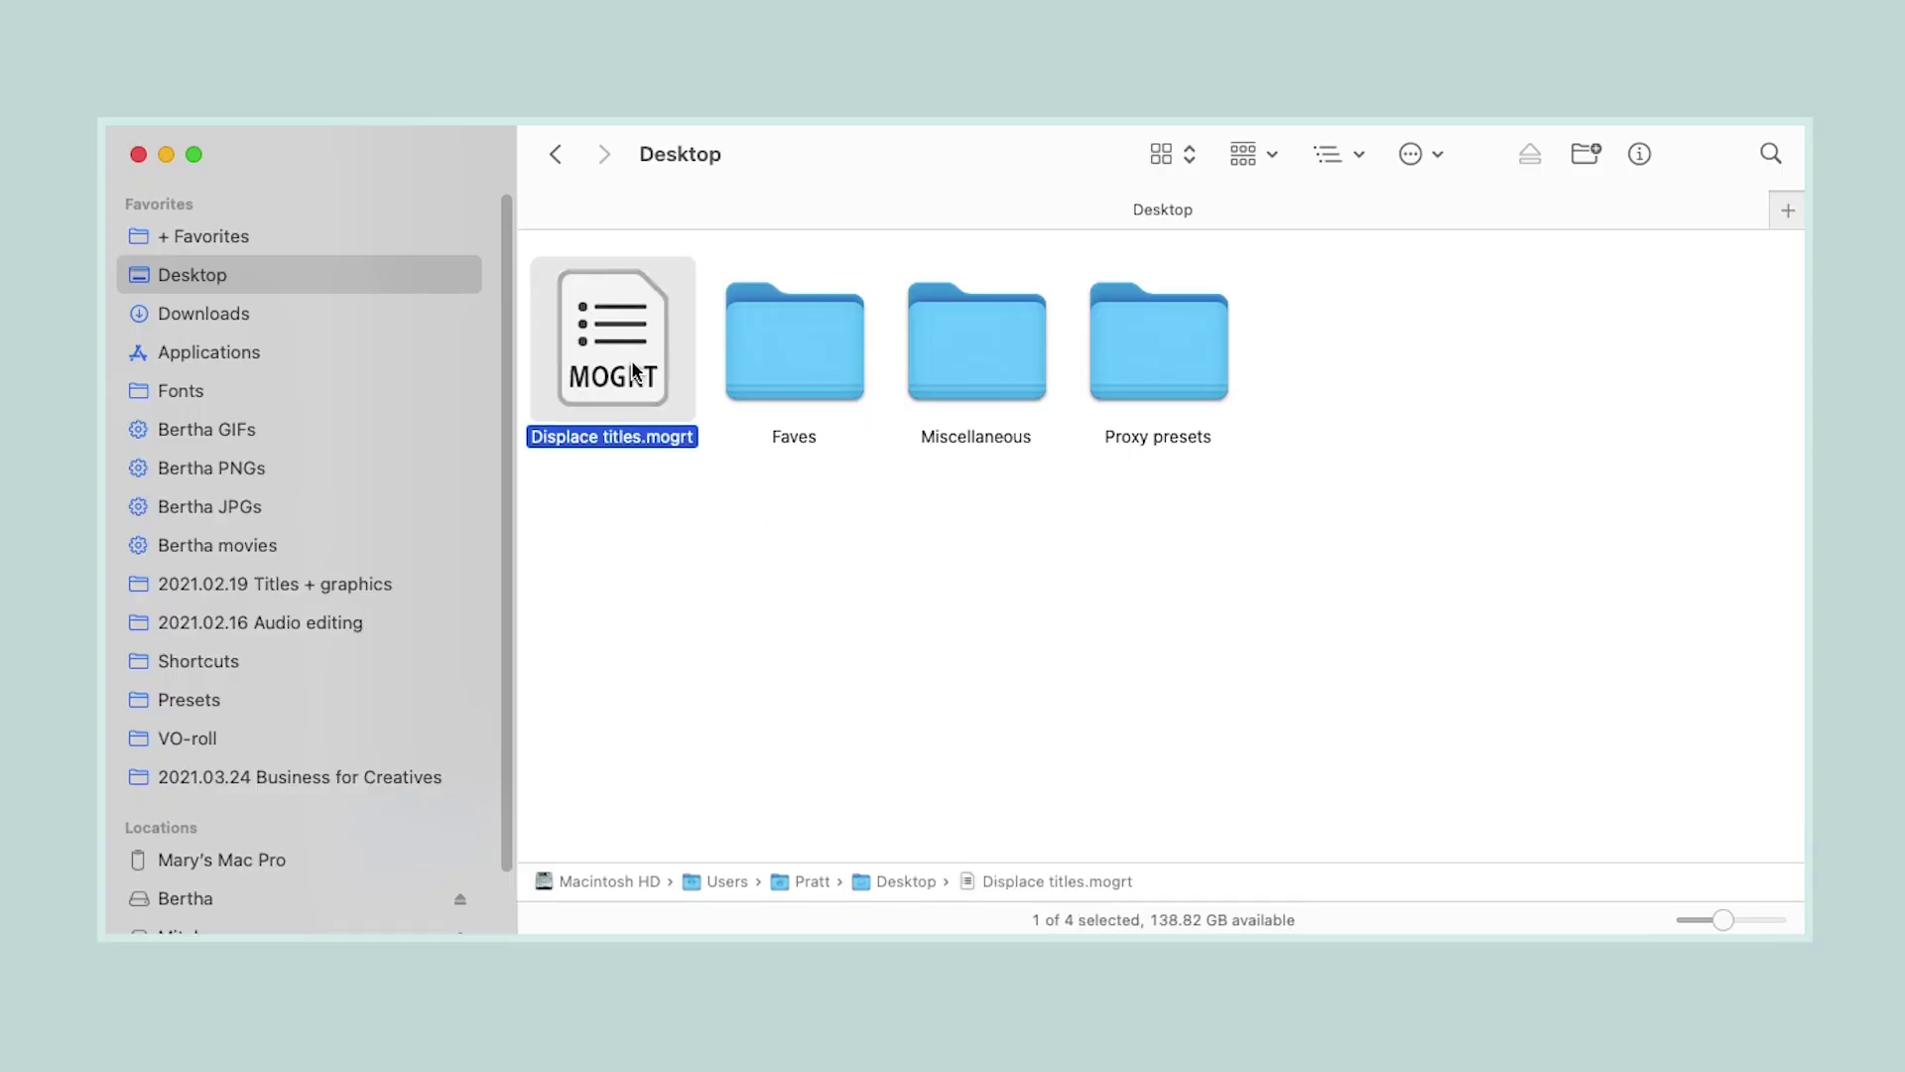
right_click(635, 373)
left_click(815, 461)
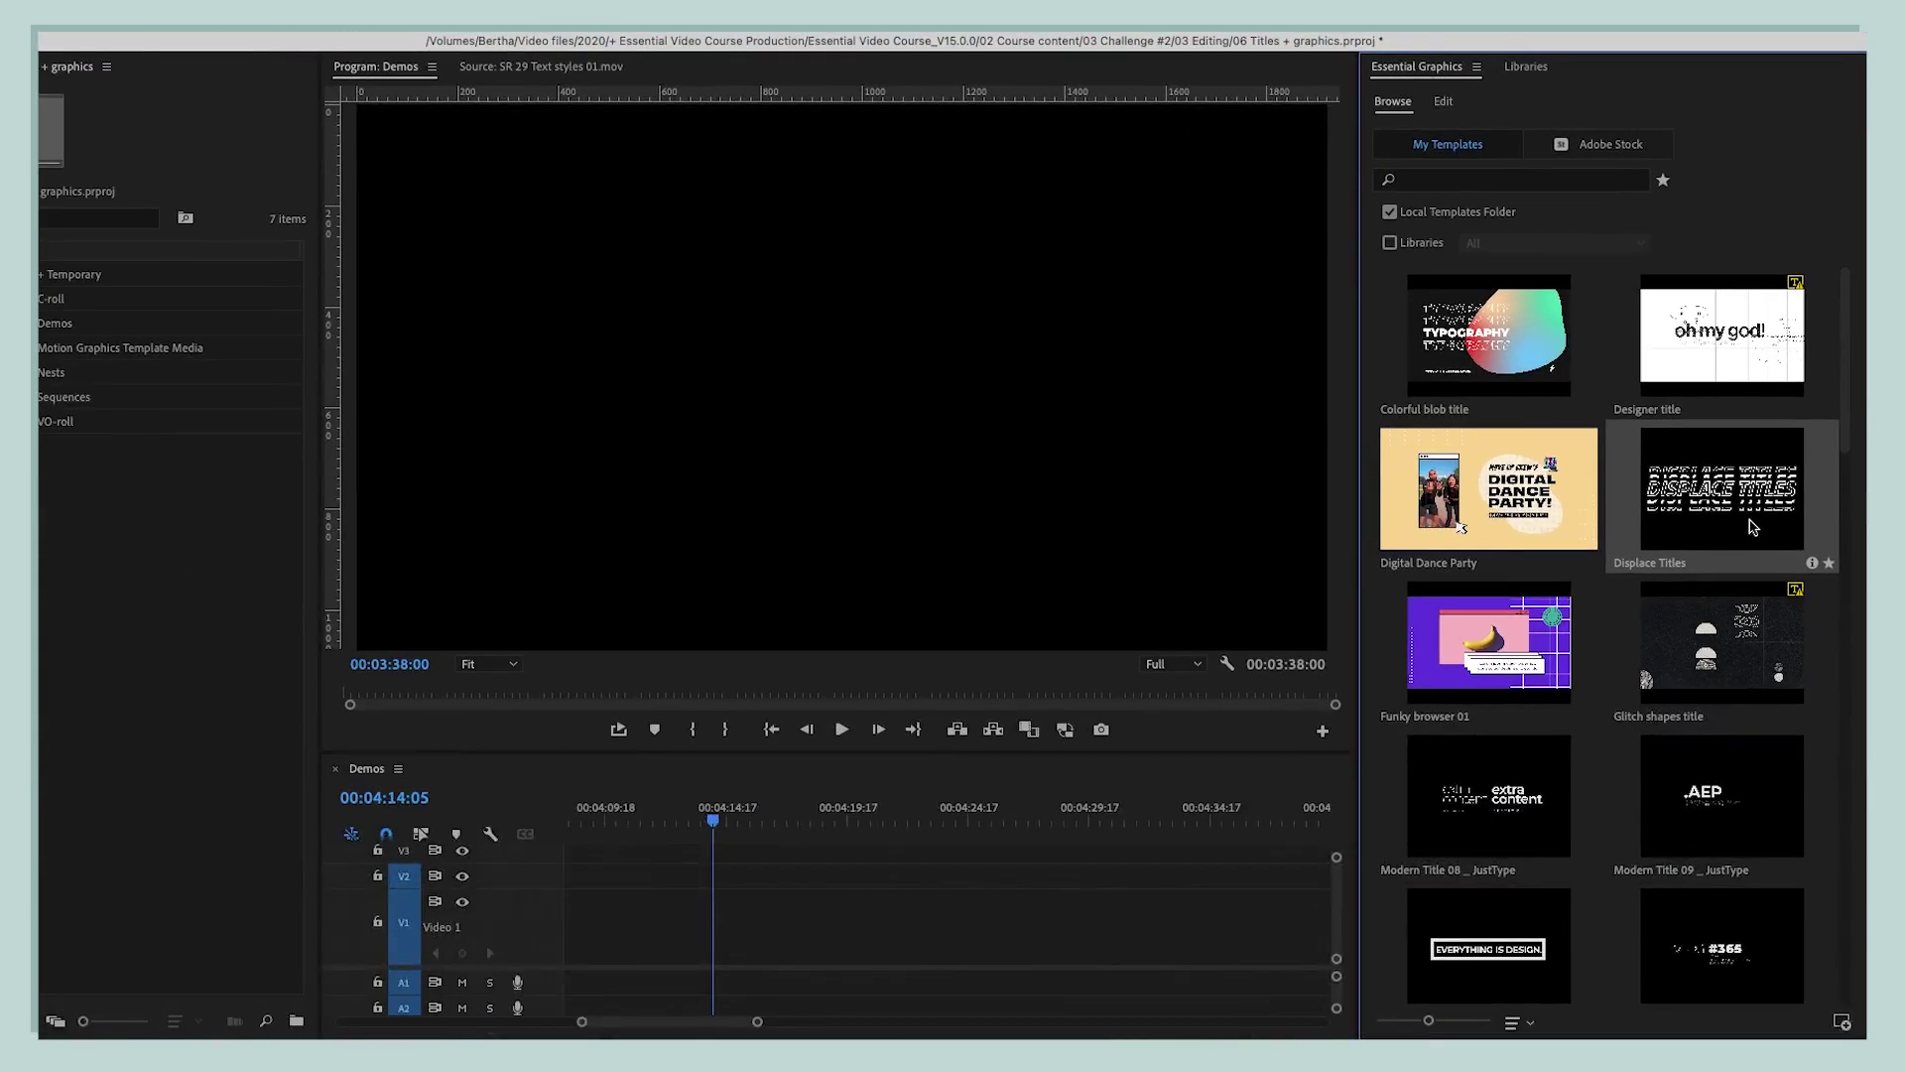
Place the Displace Titles template on video track V1 at the playhead and select the clip for editing
left_click_drag(1751, 527, 724, 933)
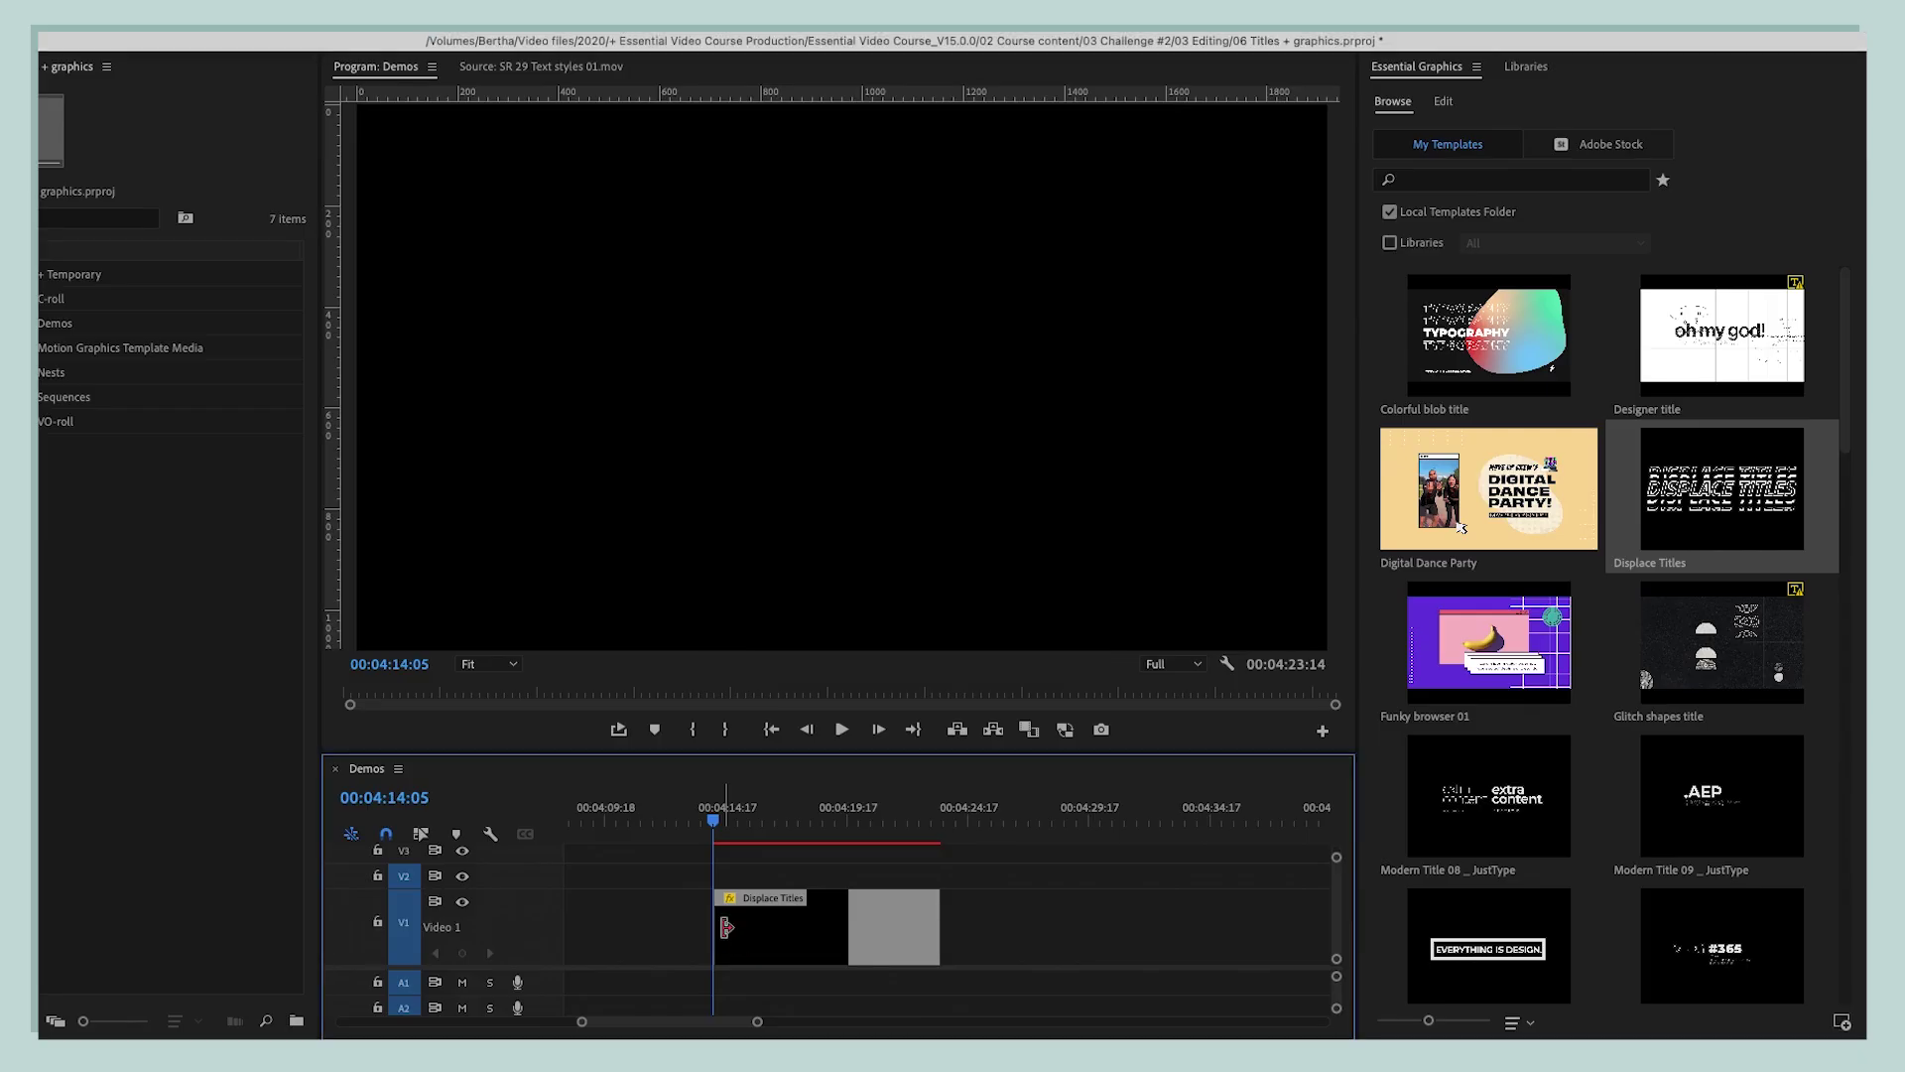
left_click(817, 936)
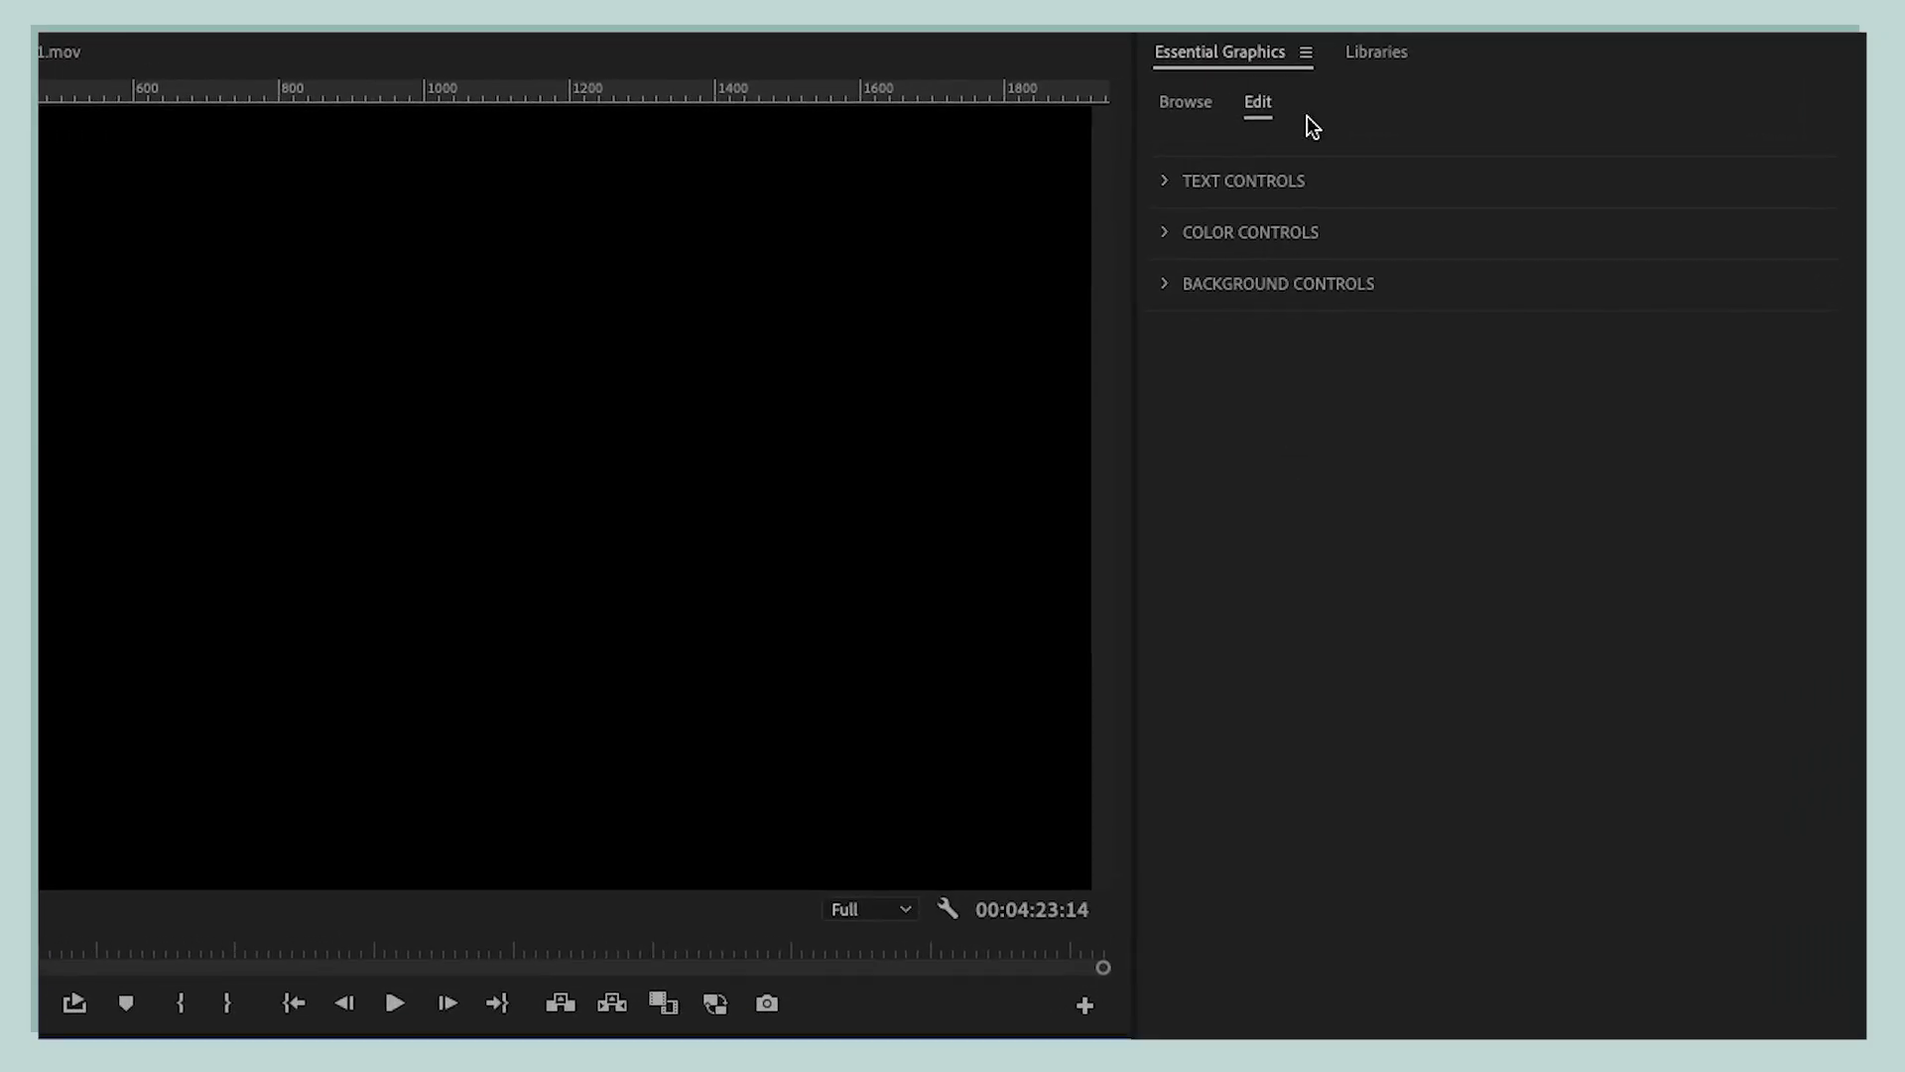
Expand the text, color and background controls of the Displace Titles graphic to examine its editable properties
left_click(1167, 182)
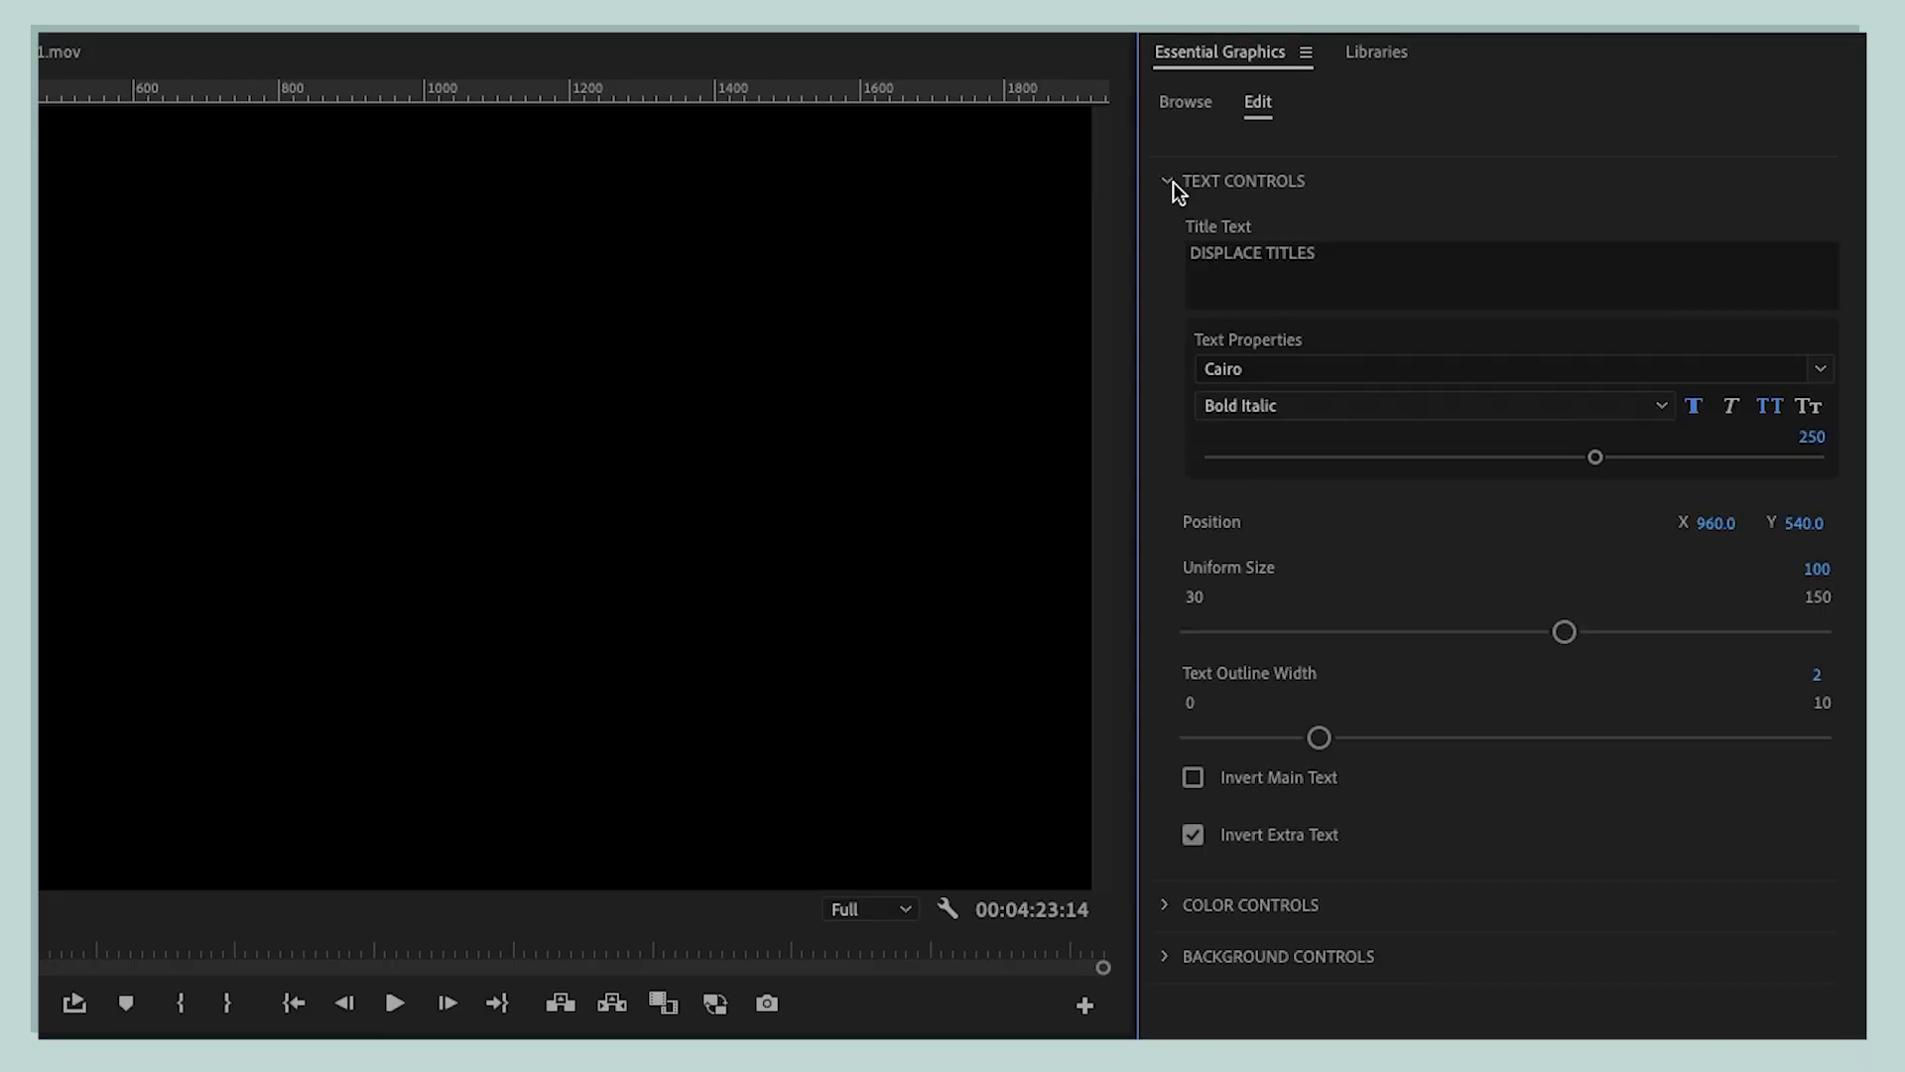
left_click(1167, 488)
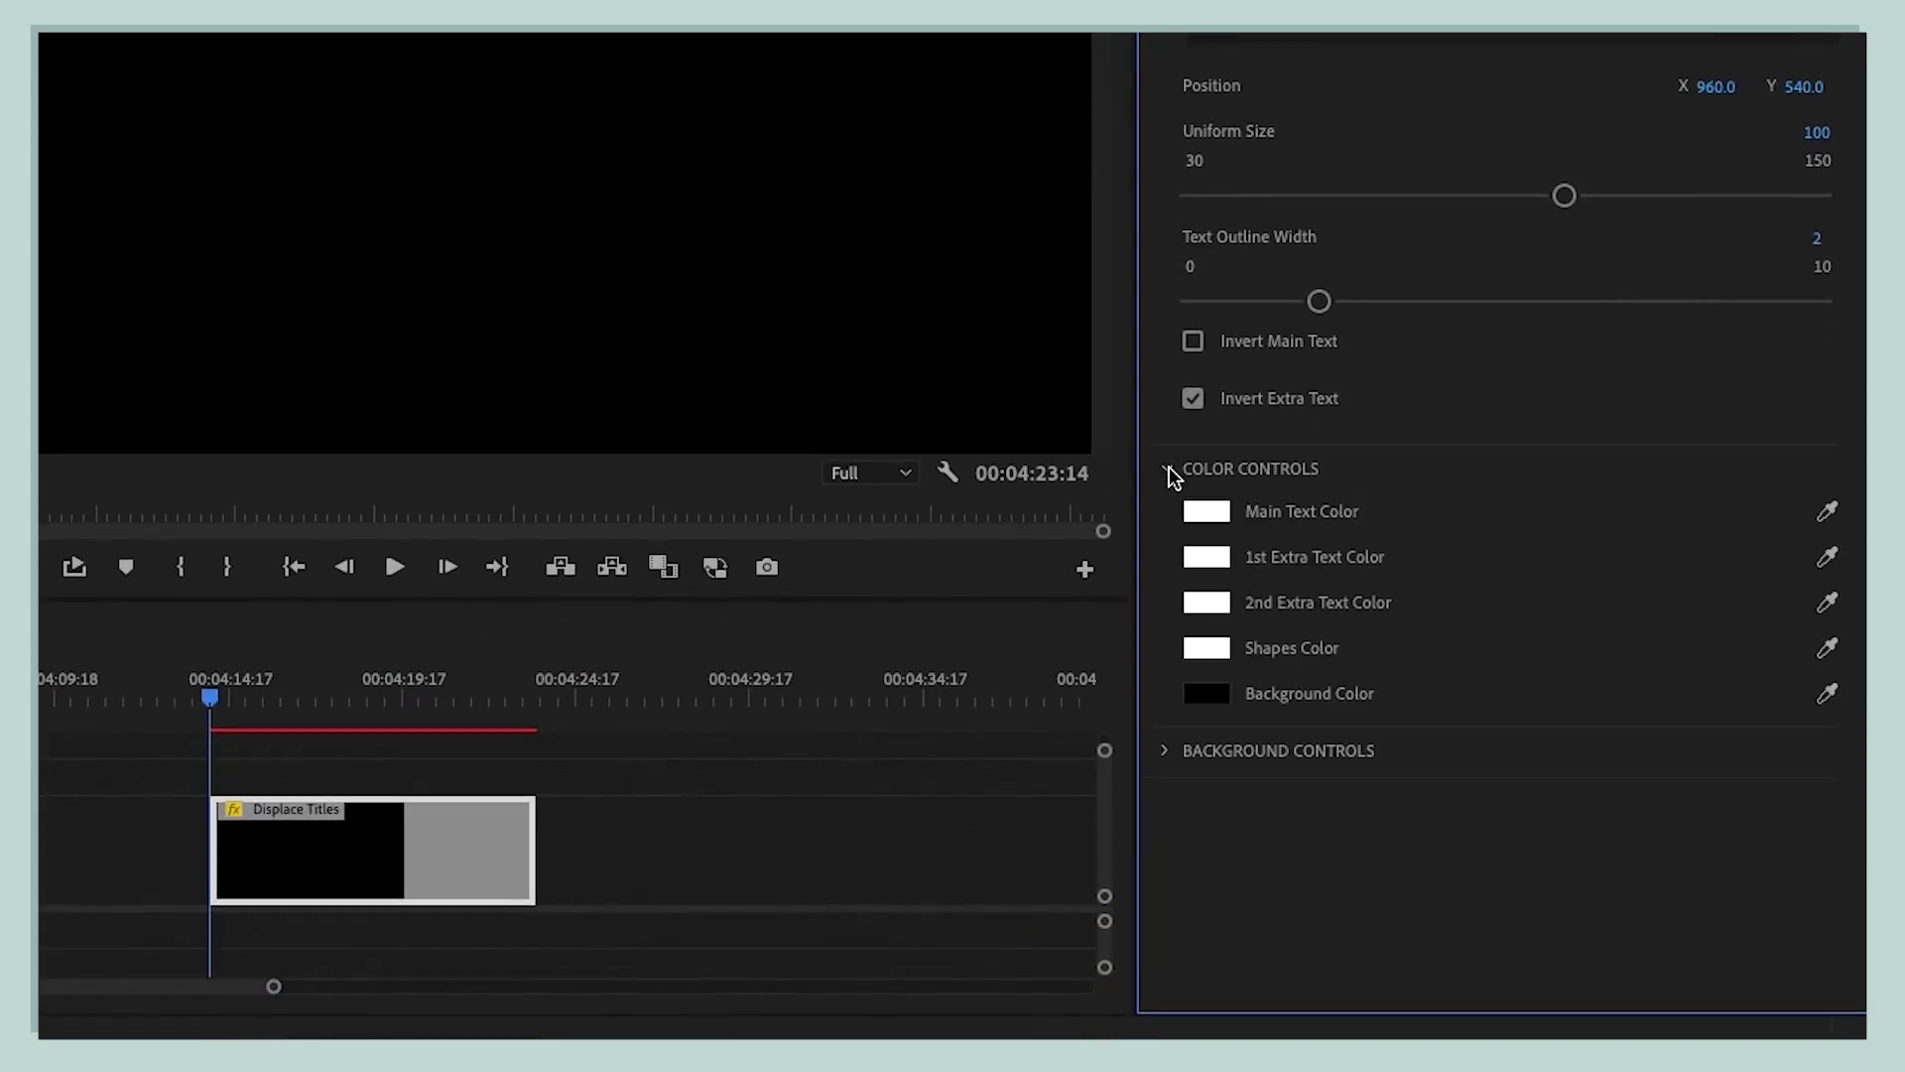
left_click(1168, 751)
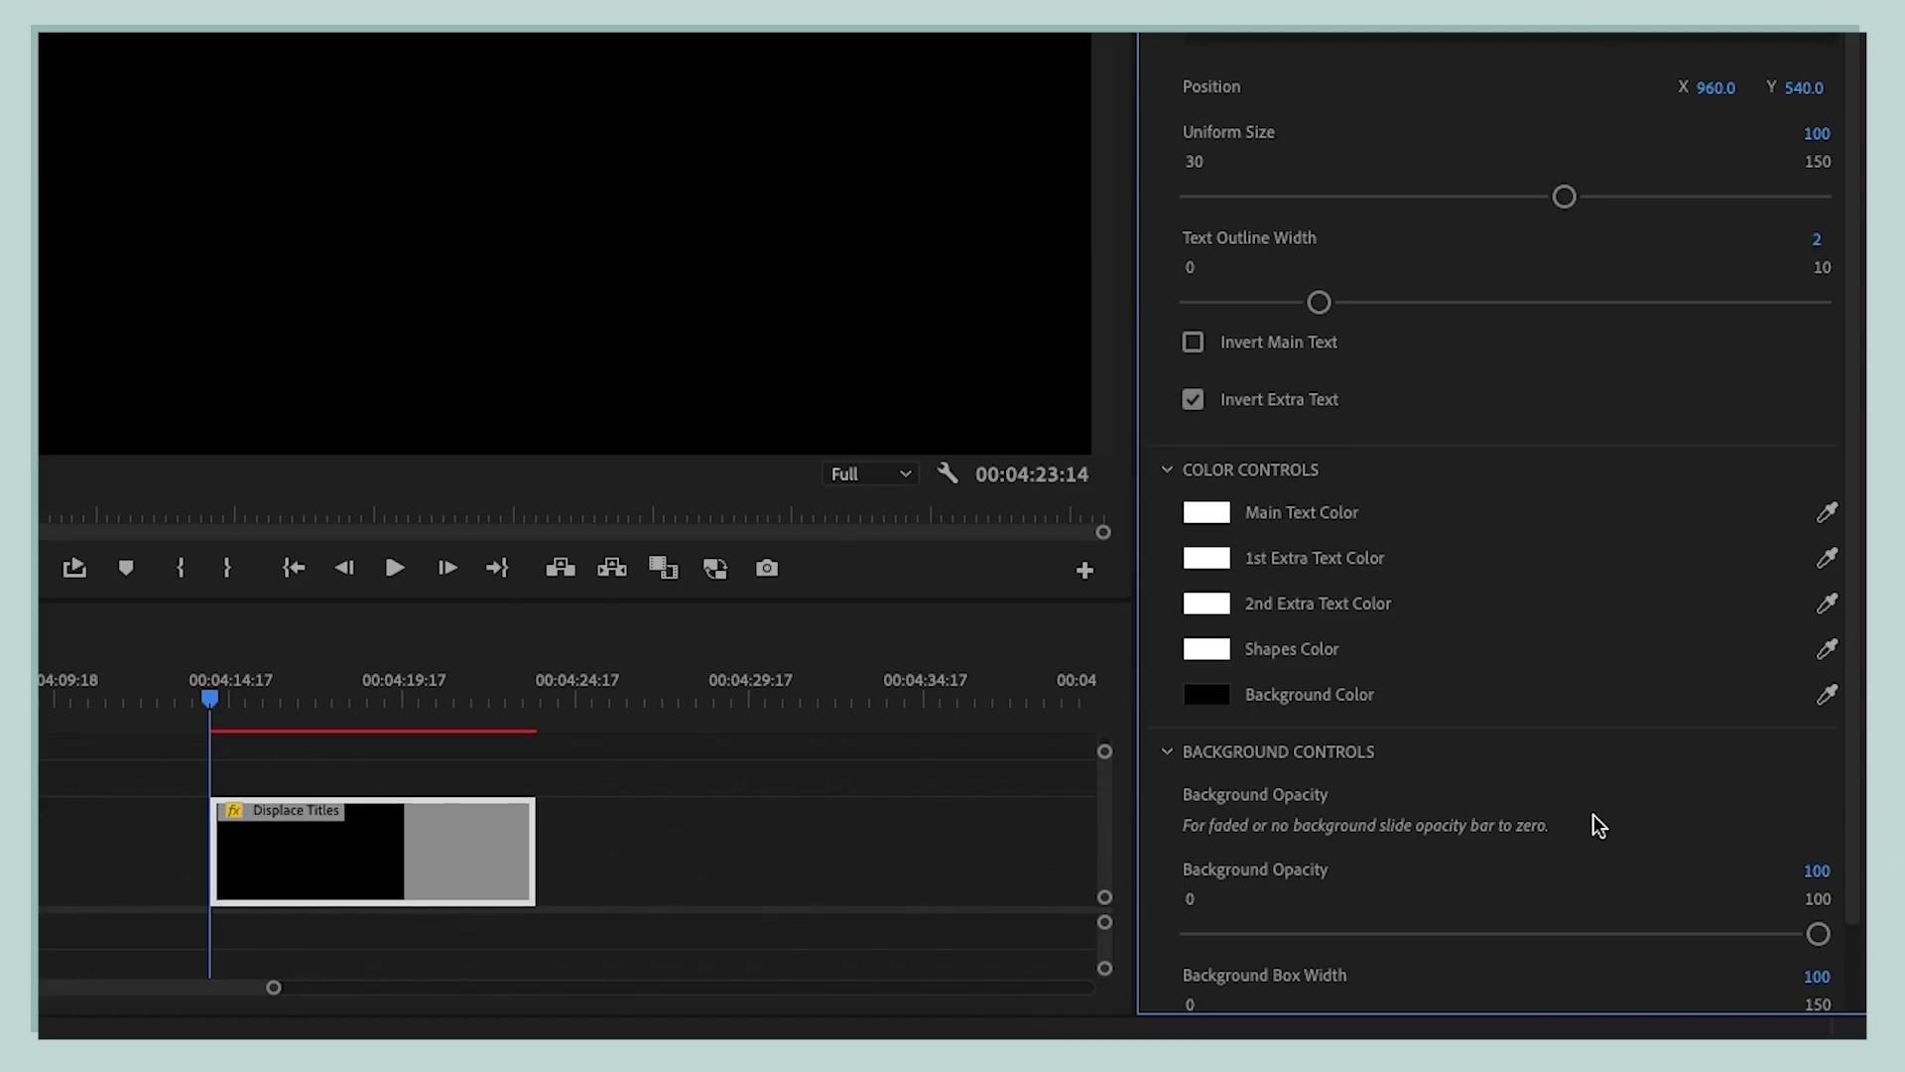
Change the Displace Titles graphic's title text to "sneaky cat"
left_click(1399, 273)
key("ctrl+a")
type("sneaky cat")
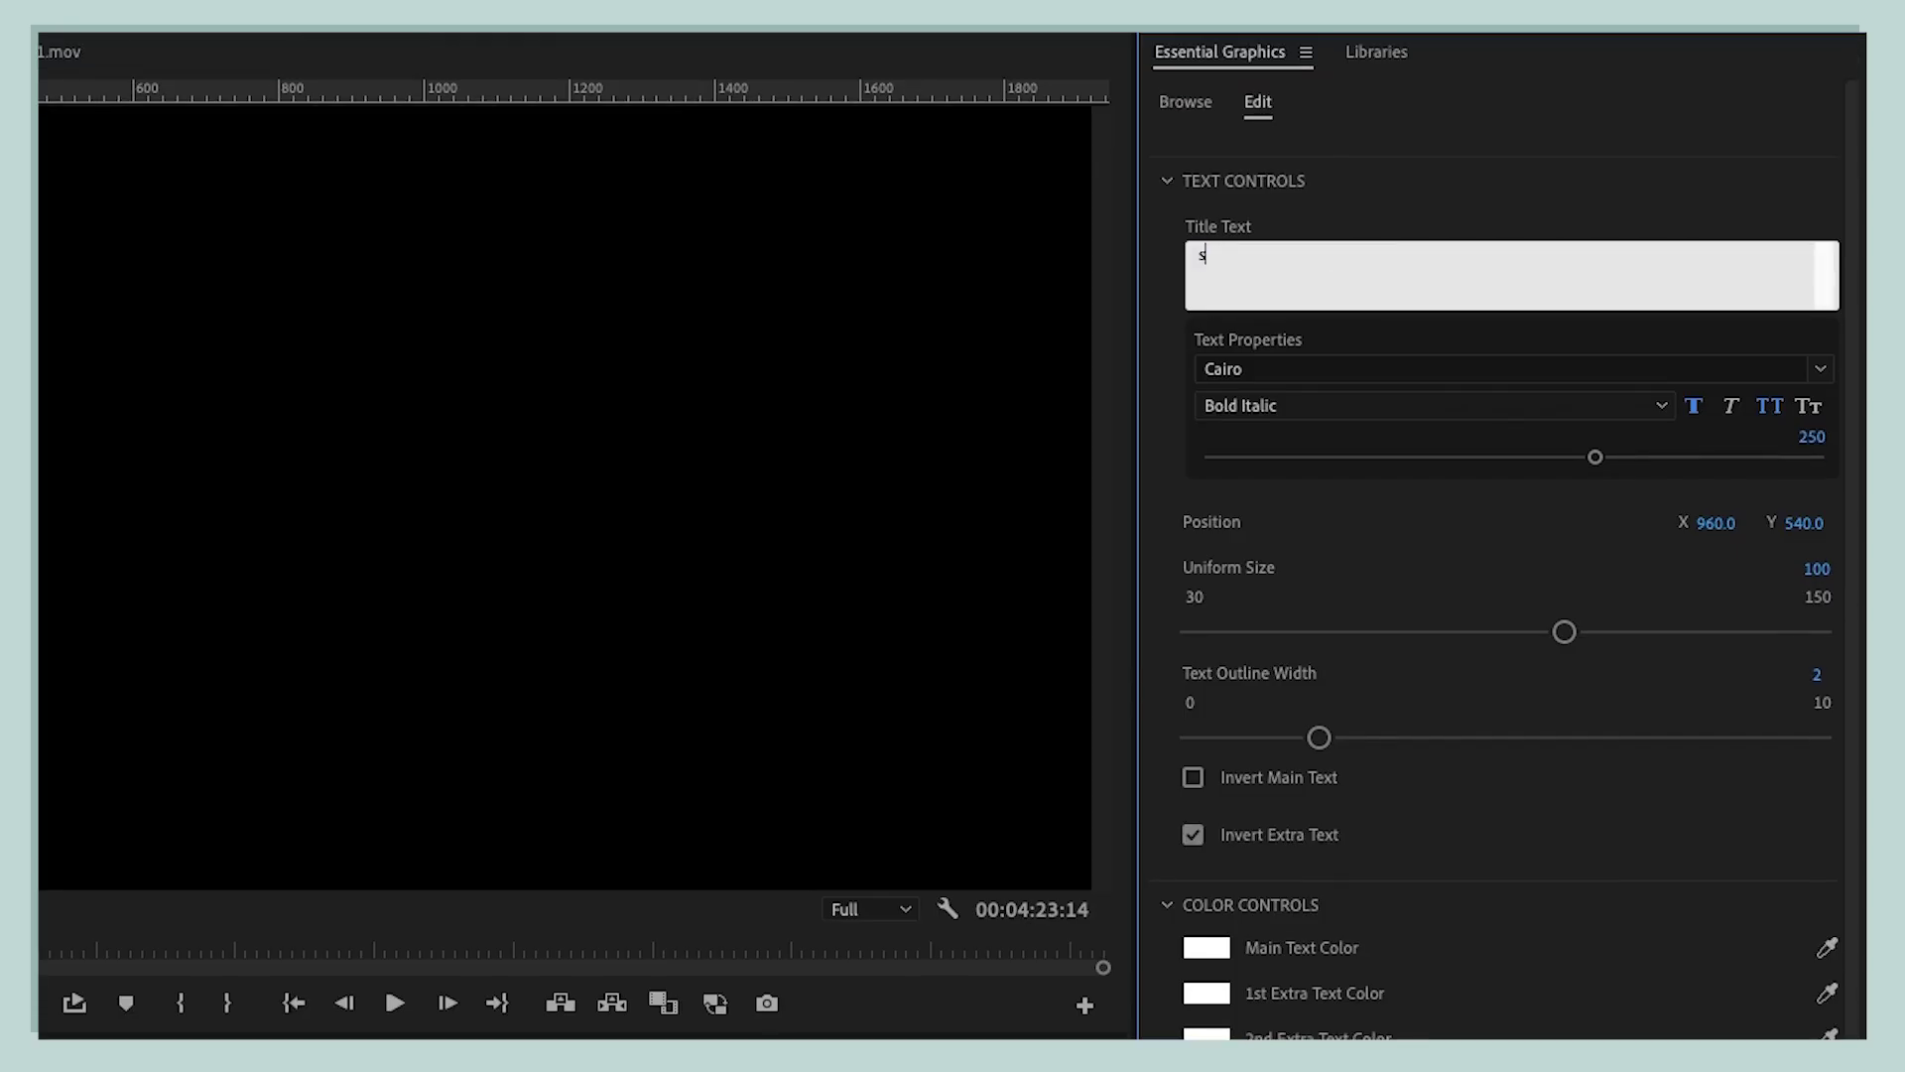
left_click(1444, 216)
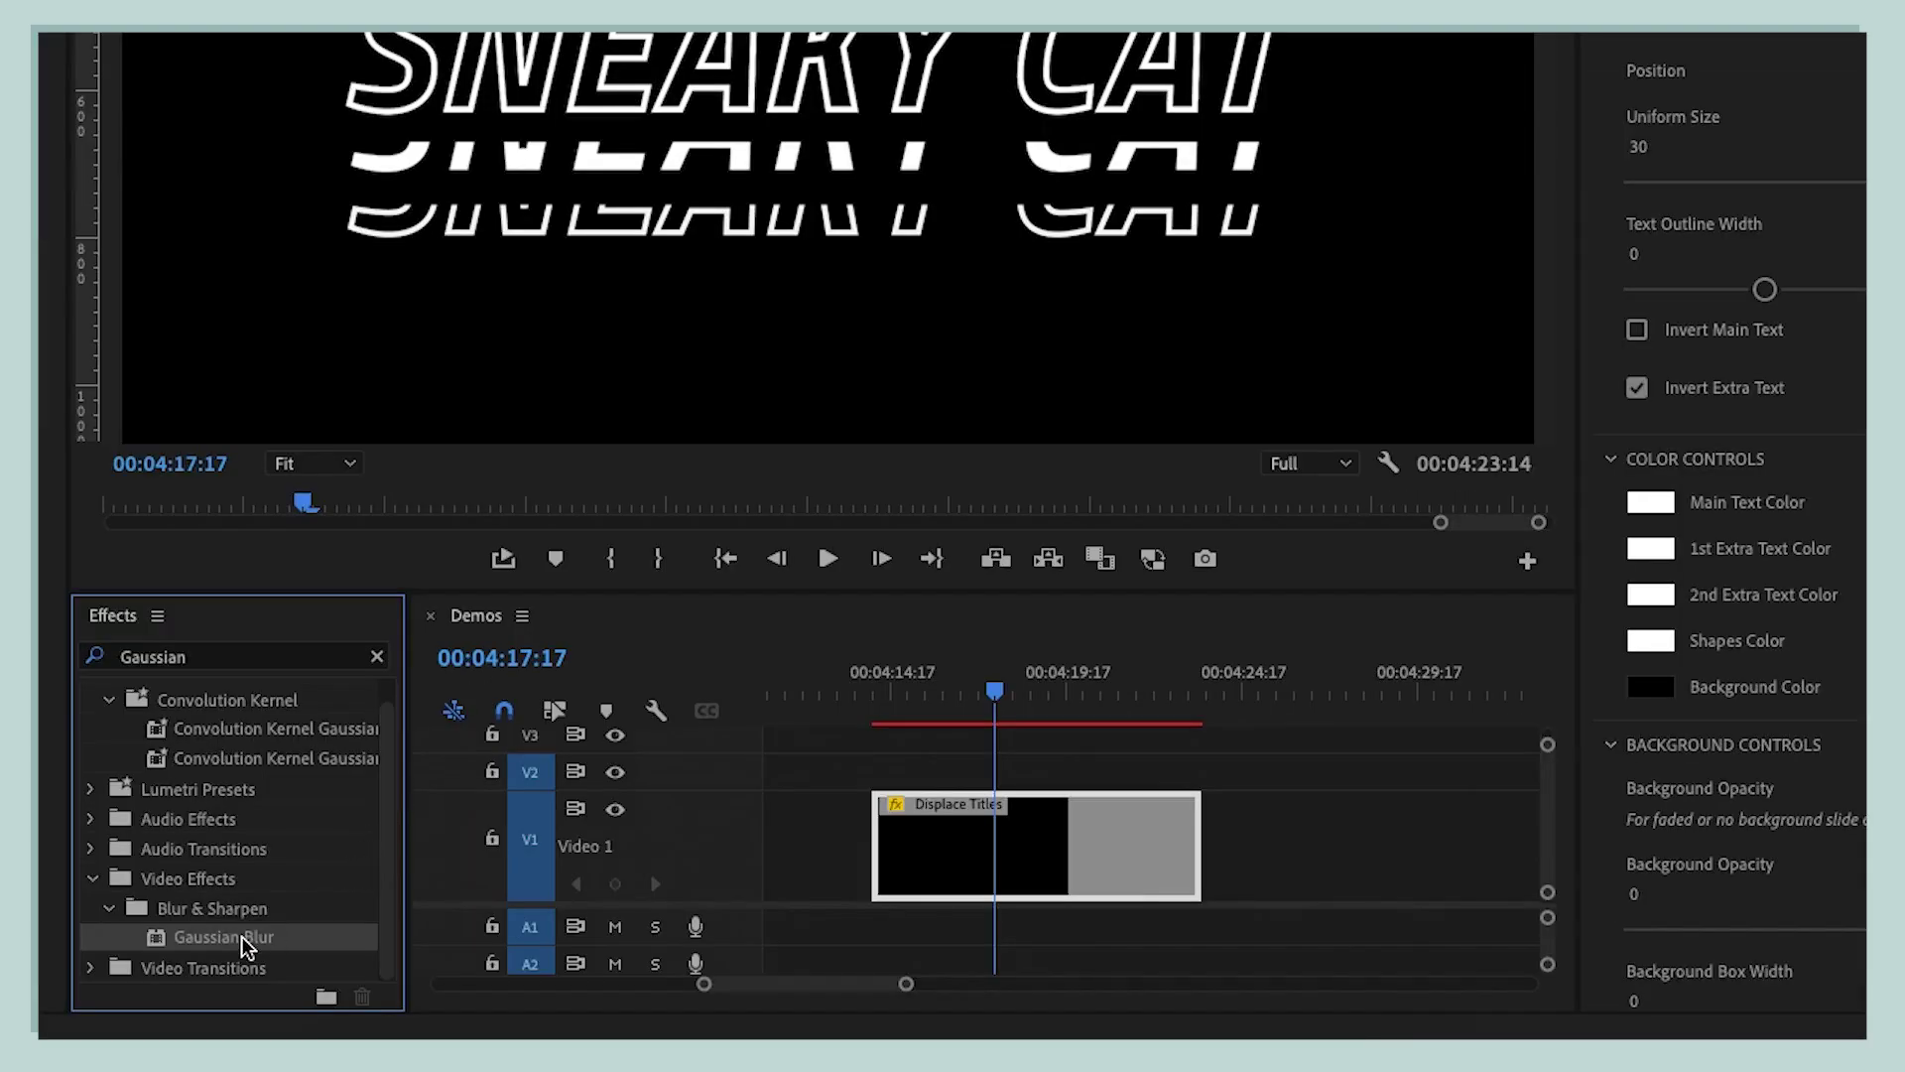
Apply Gaussian Blur to the Displace Titles clip with Blurriness set to 30
left_click_drag(246, 946, 1129, 834)
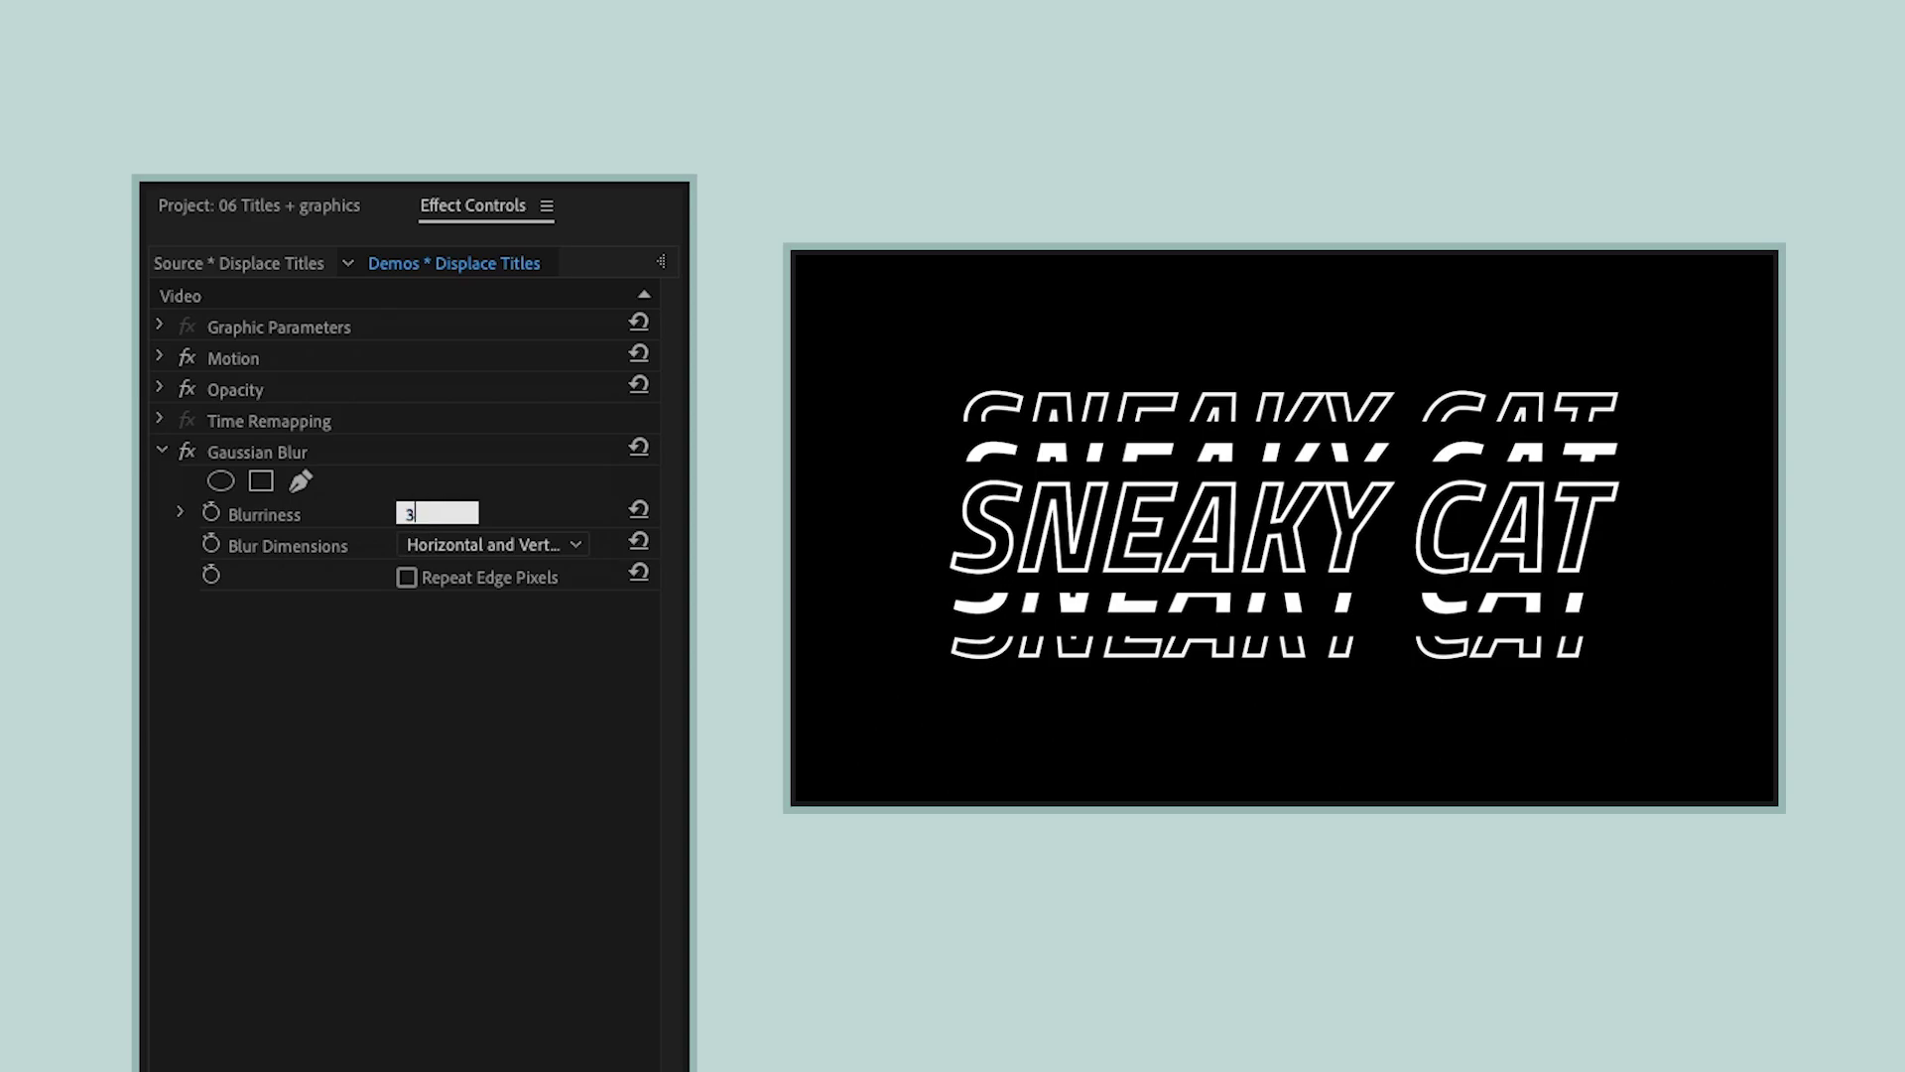
type("30")
key("Return")
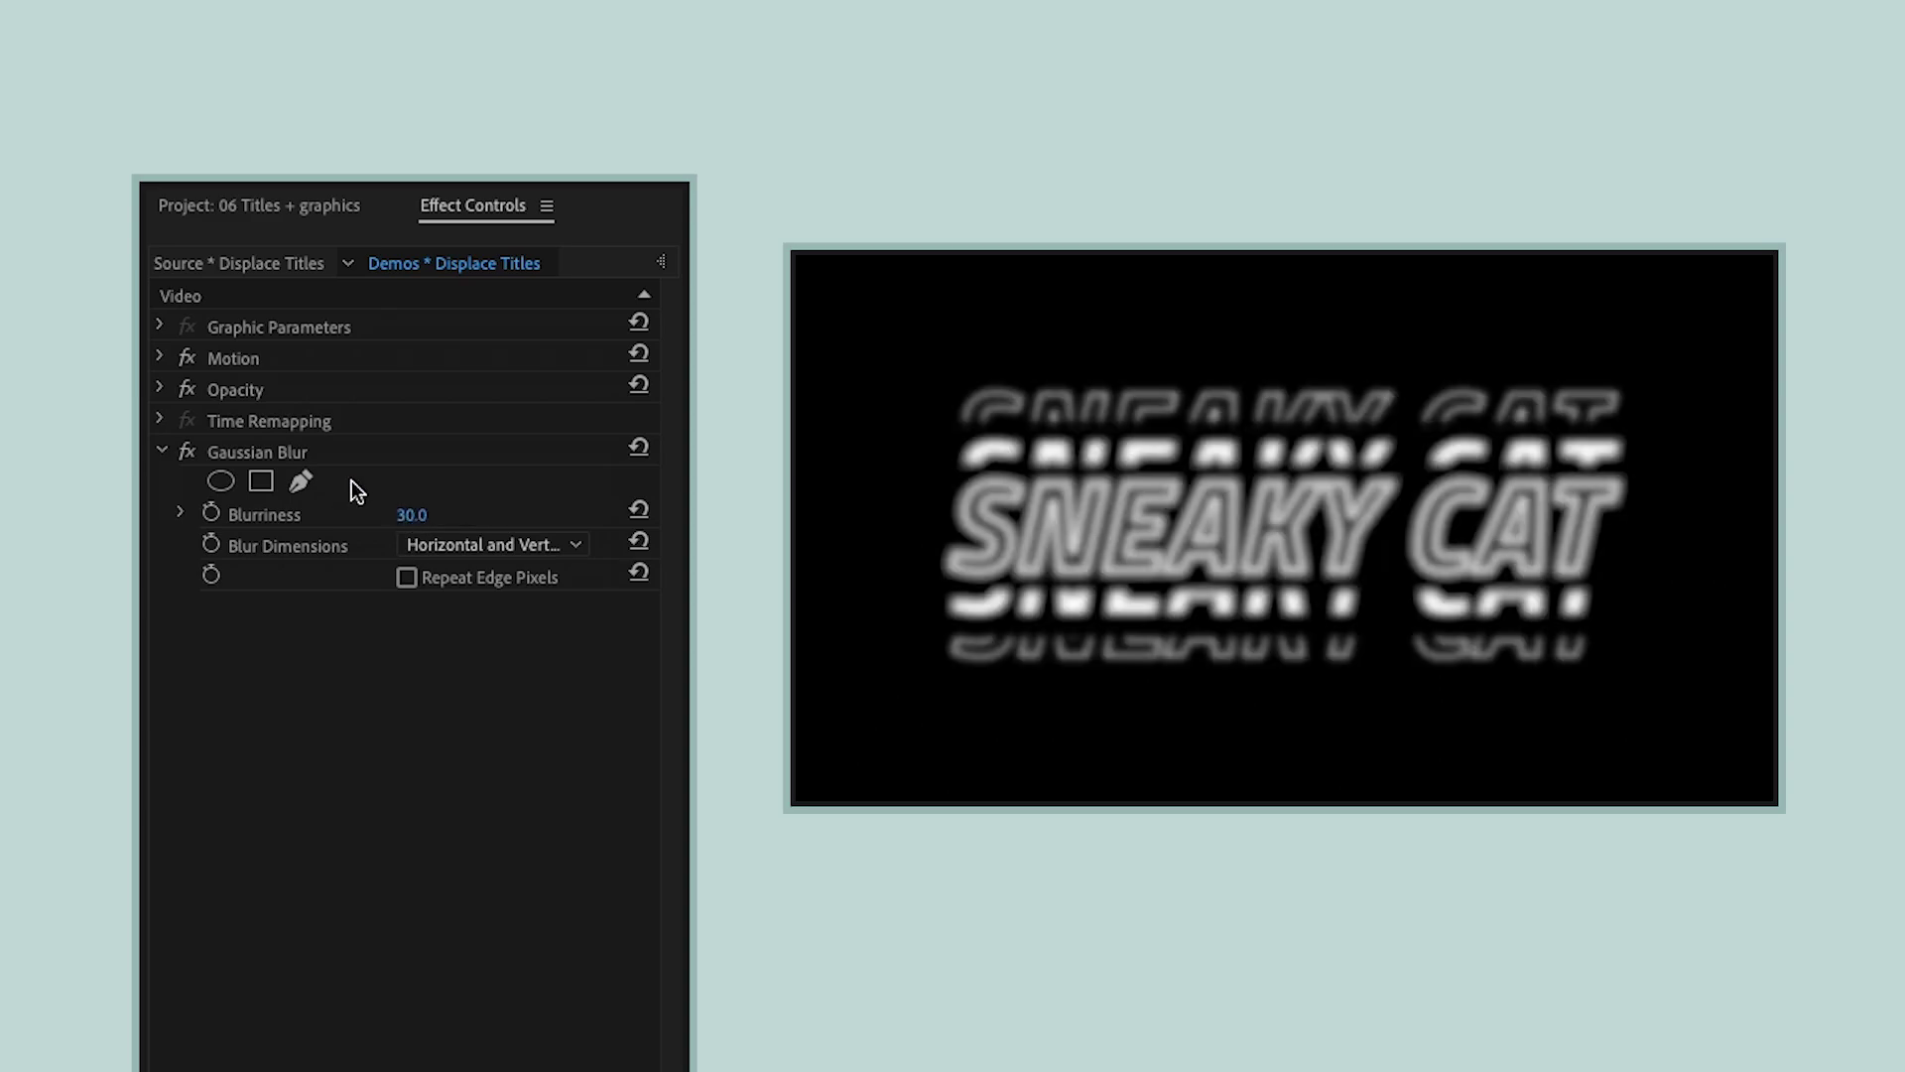
Delete the Gaussian Blur effect from the Displace Titles clip
left_click(307, 451)
key("Delete")
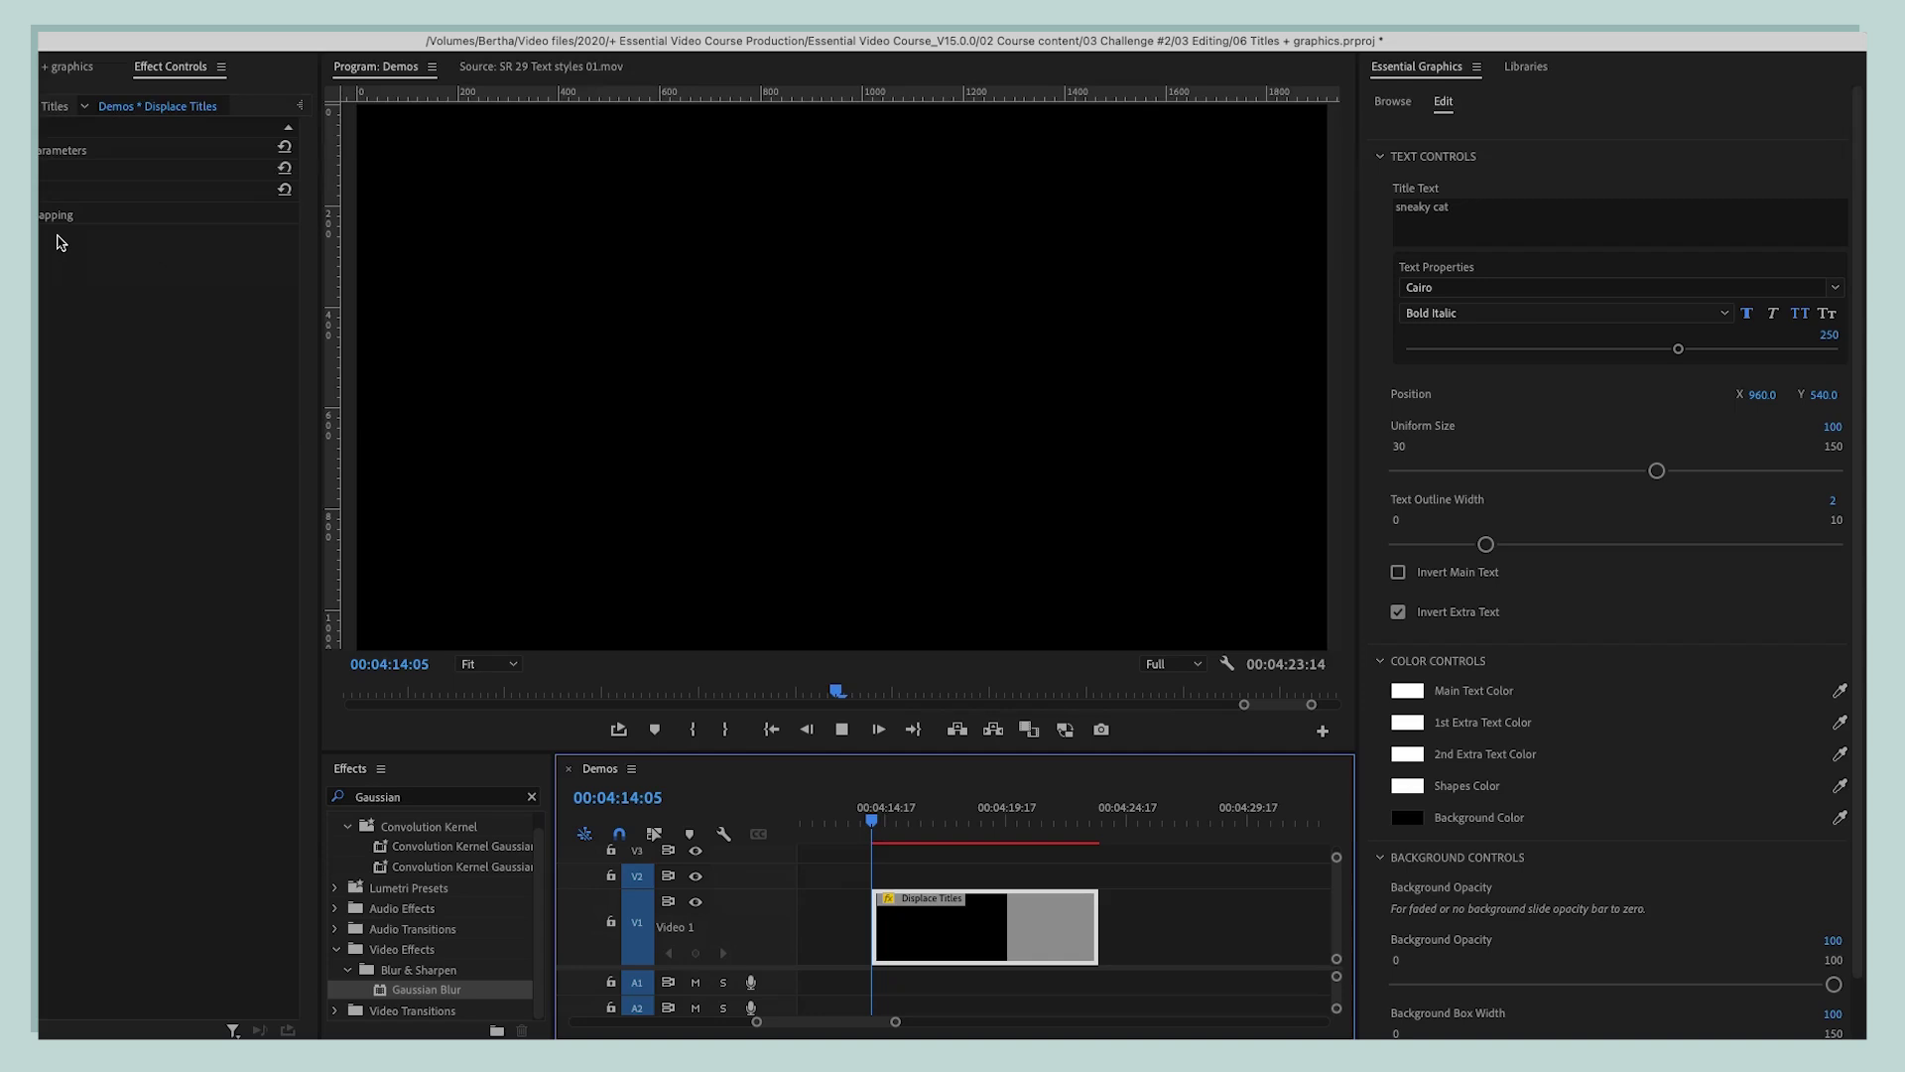
Preview the Displace Titles animation, stop playback and render the timeline section
key("space")
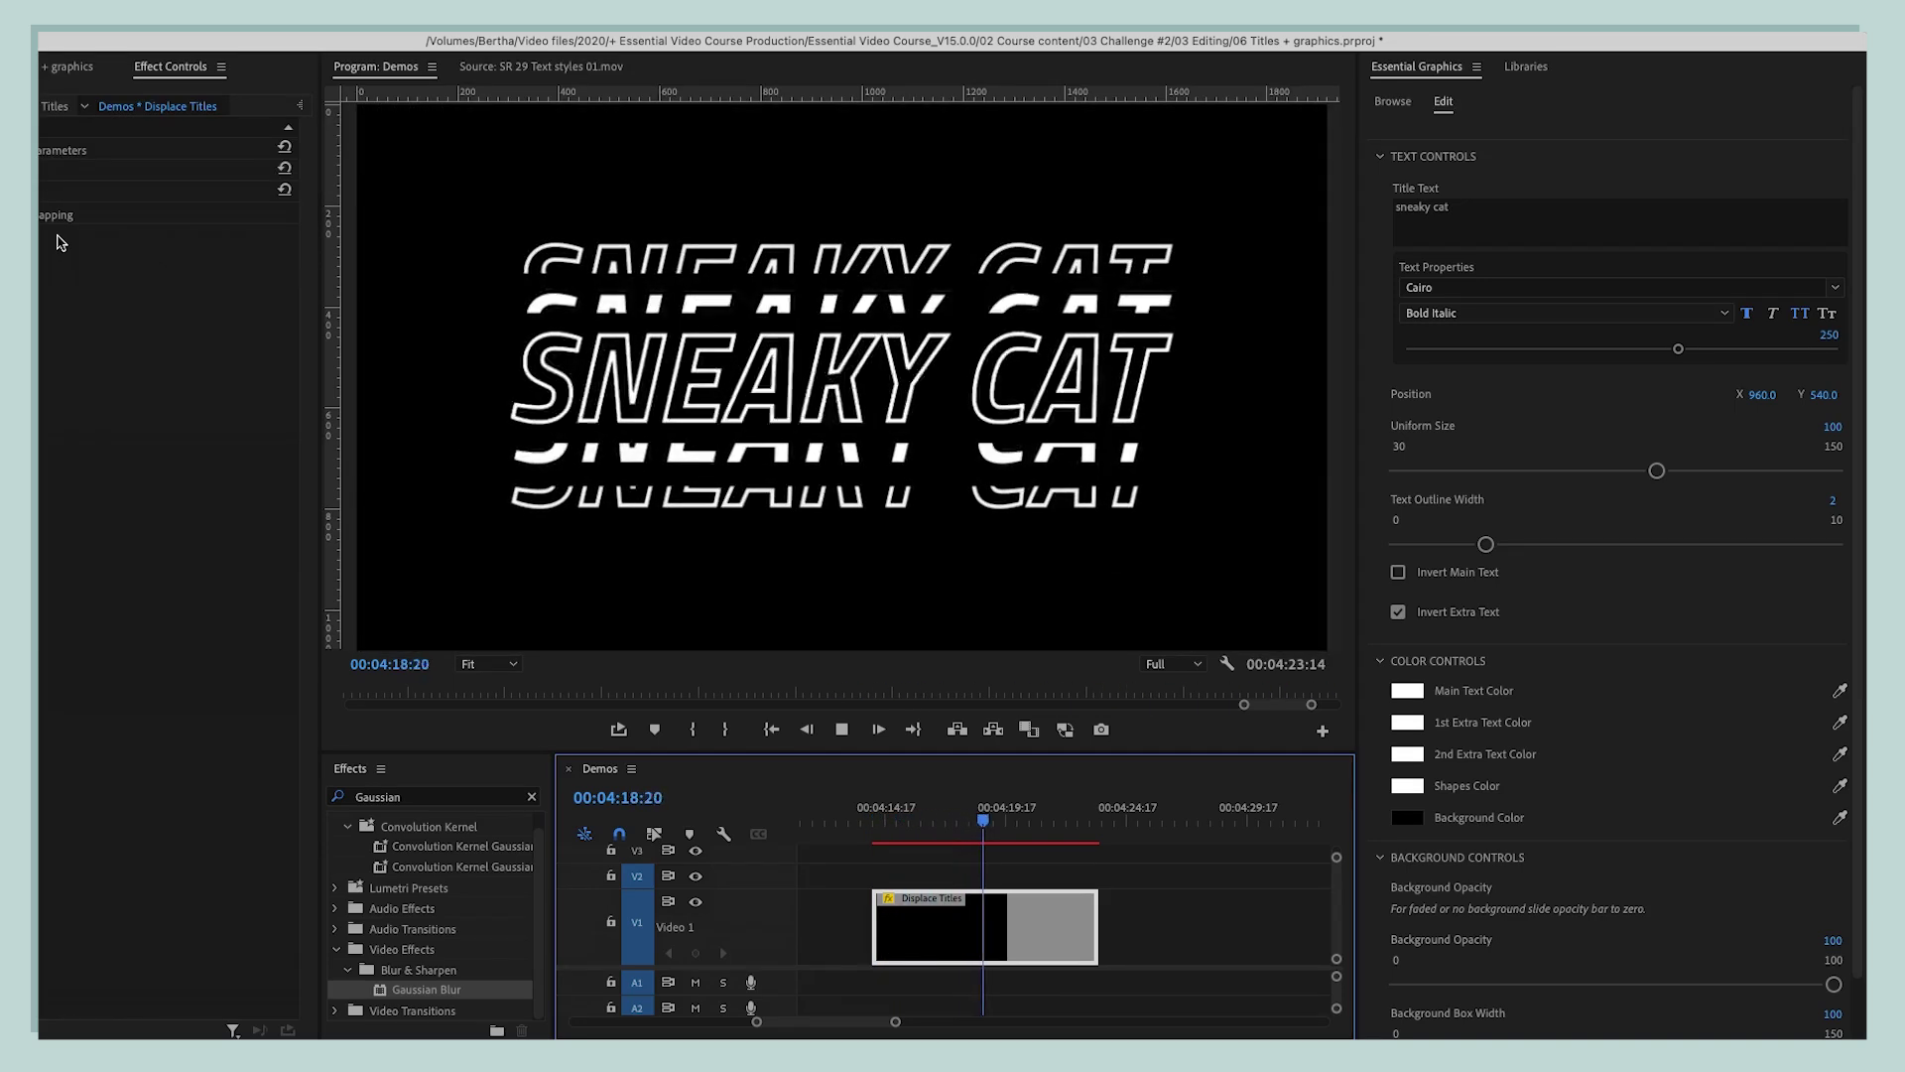
key("space")
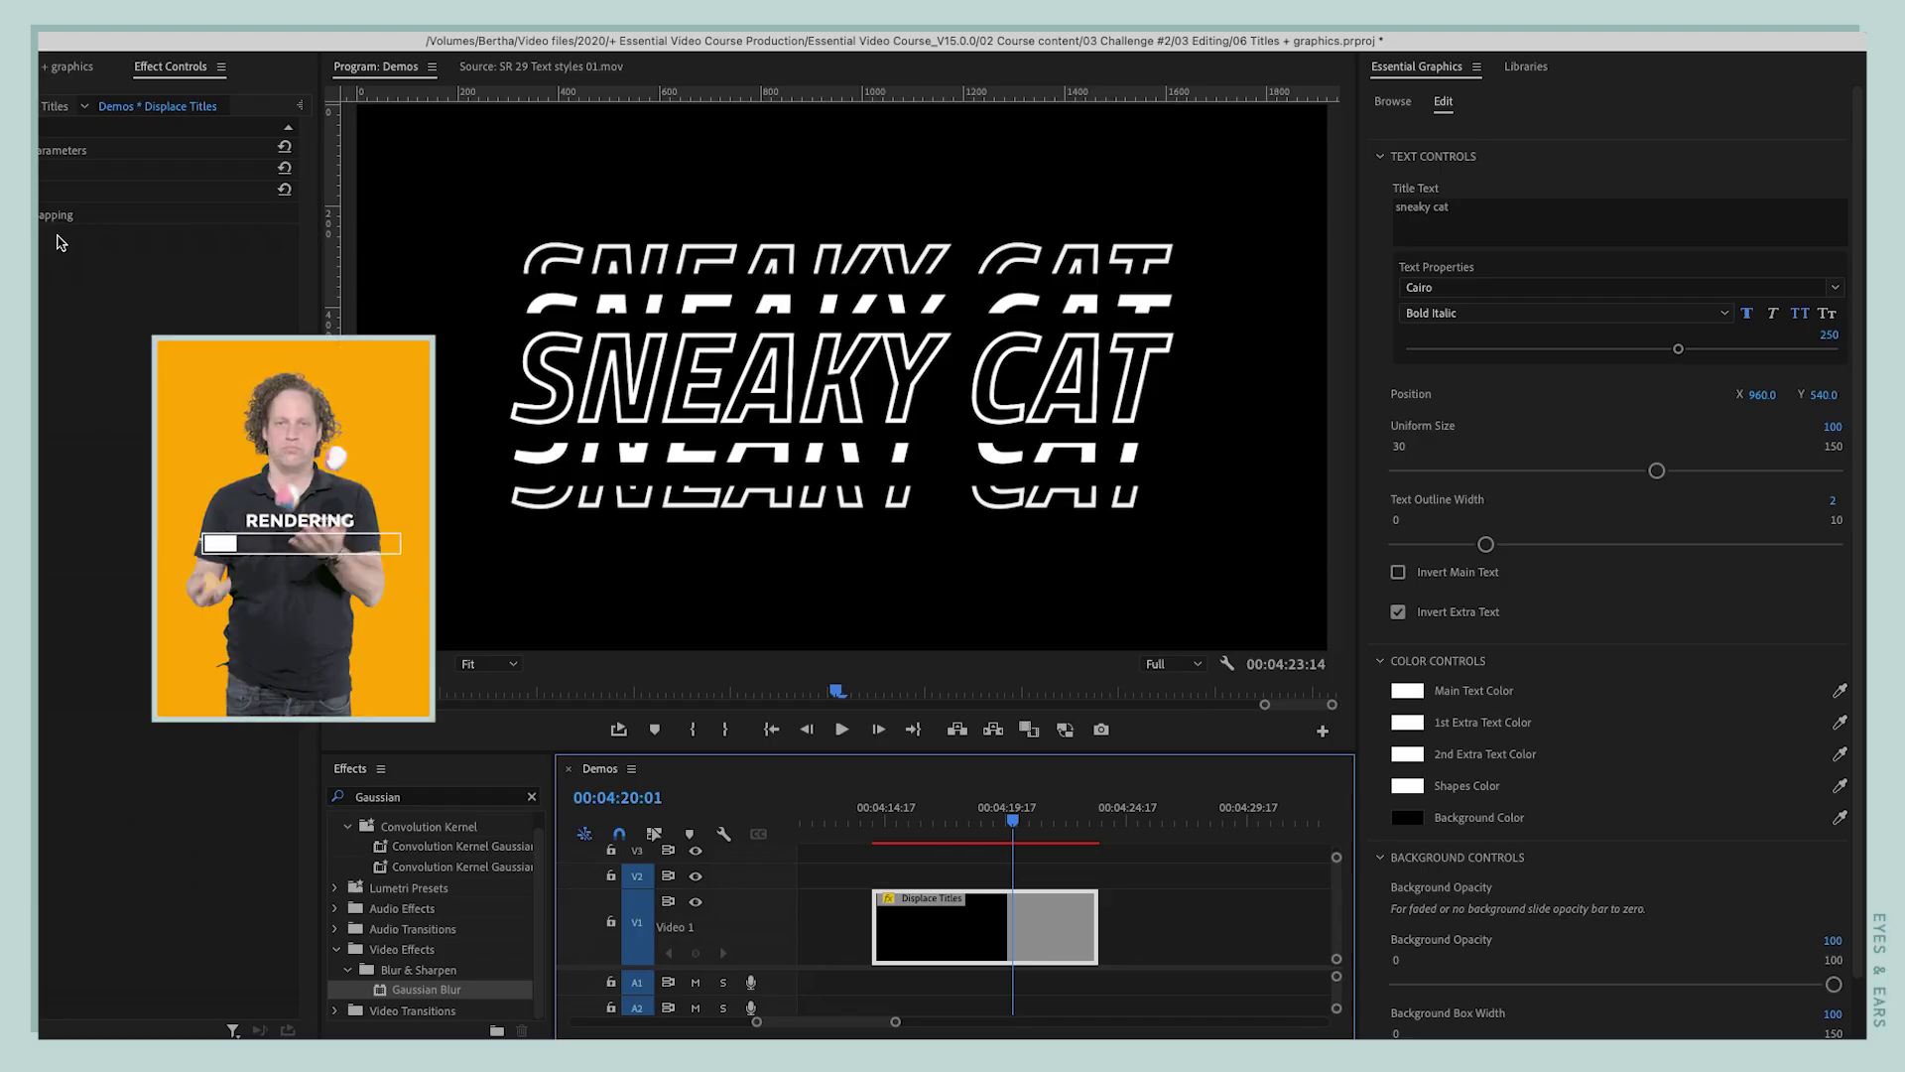
key("Return")
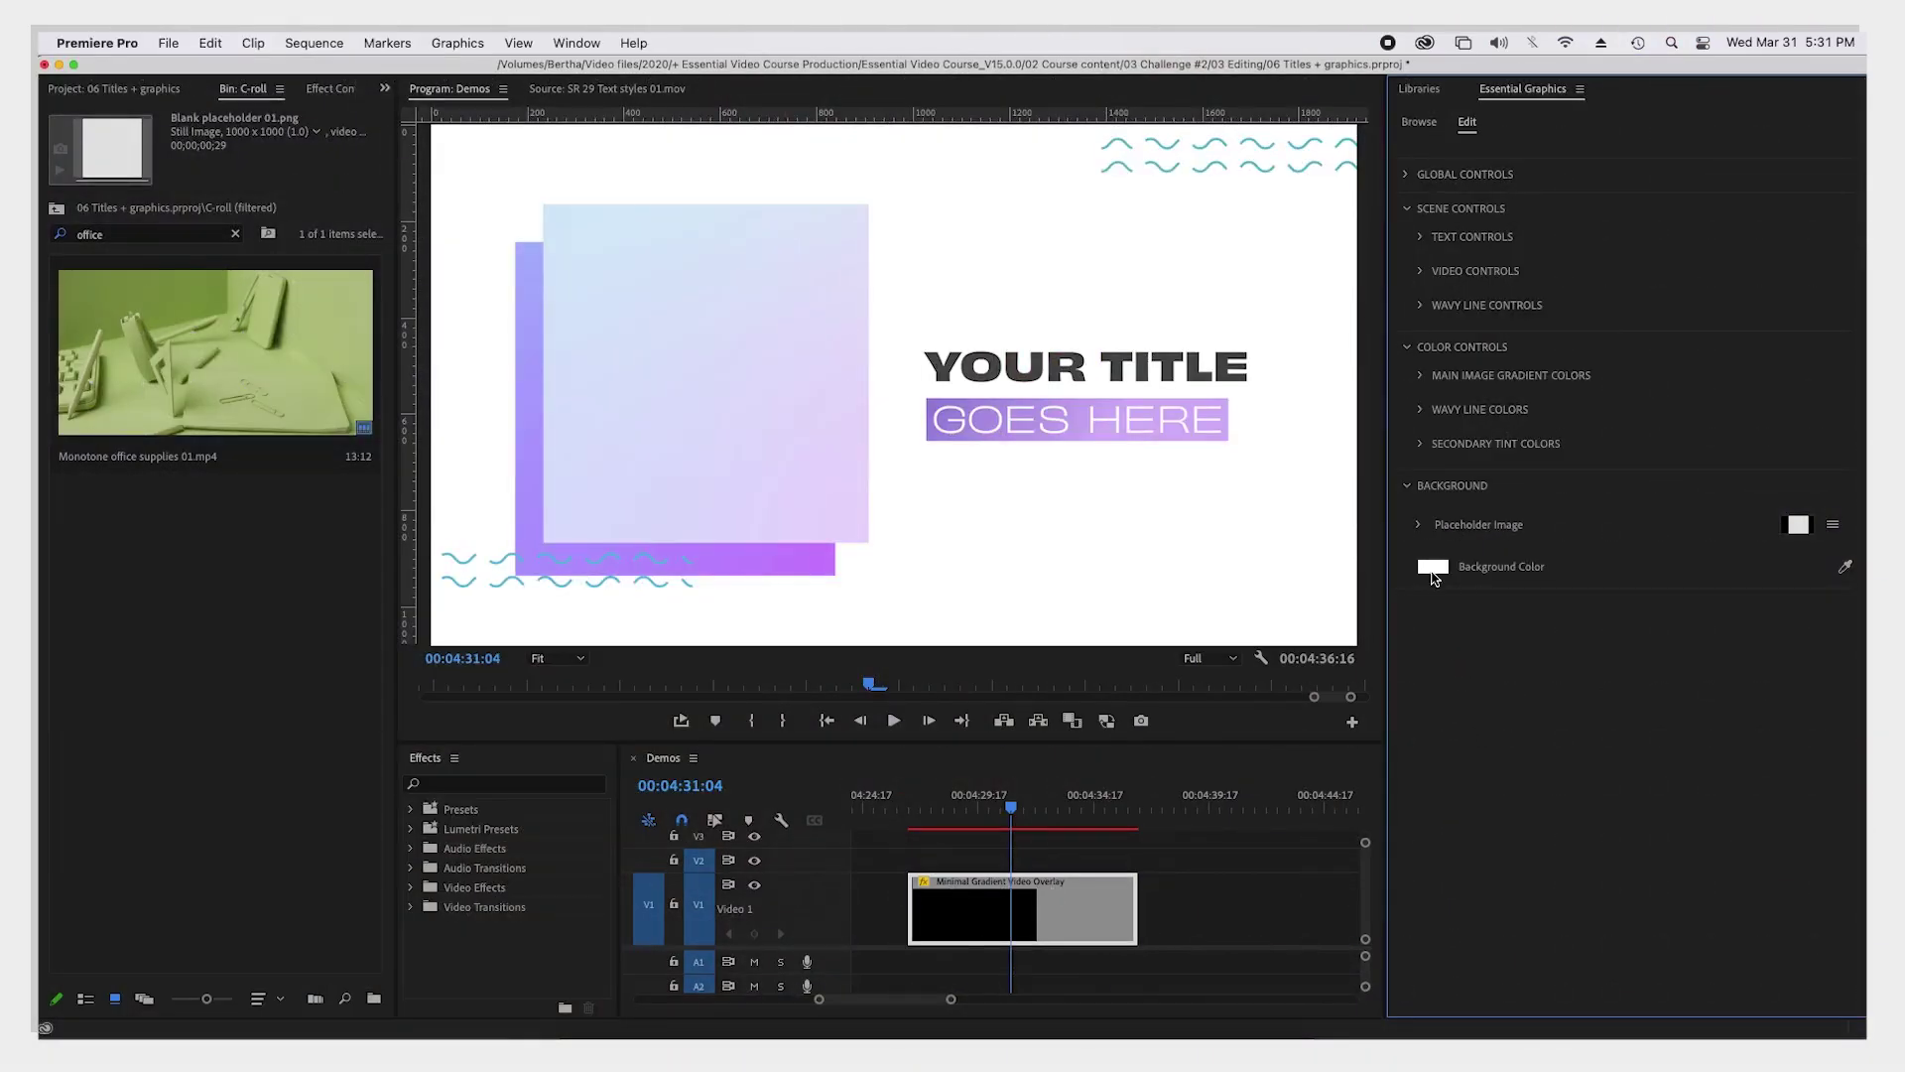
Replace the placeholder image of the Minimal Gradient Video Overlay graphic with Monotone office supplies 01.mp4
left_click(1420, 527)
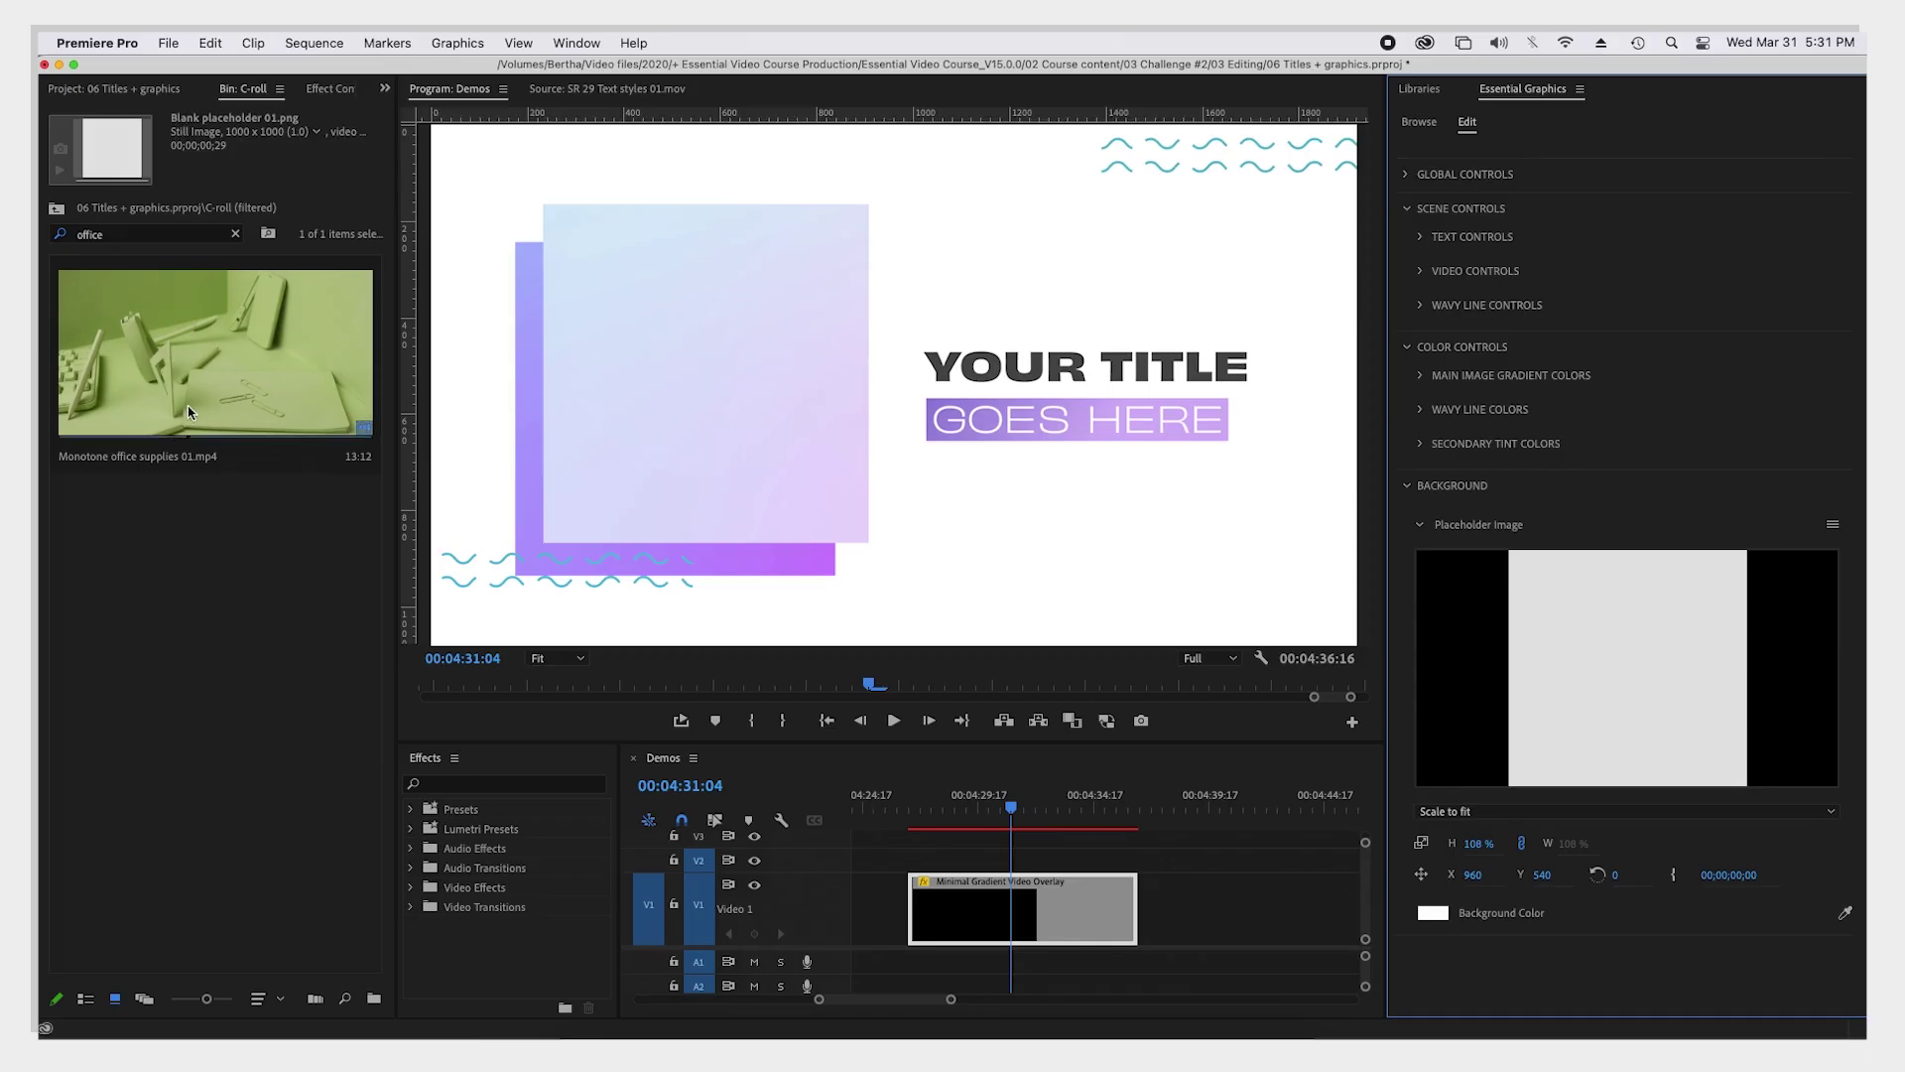
left_click_drag(190, 412, 1529, 678)
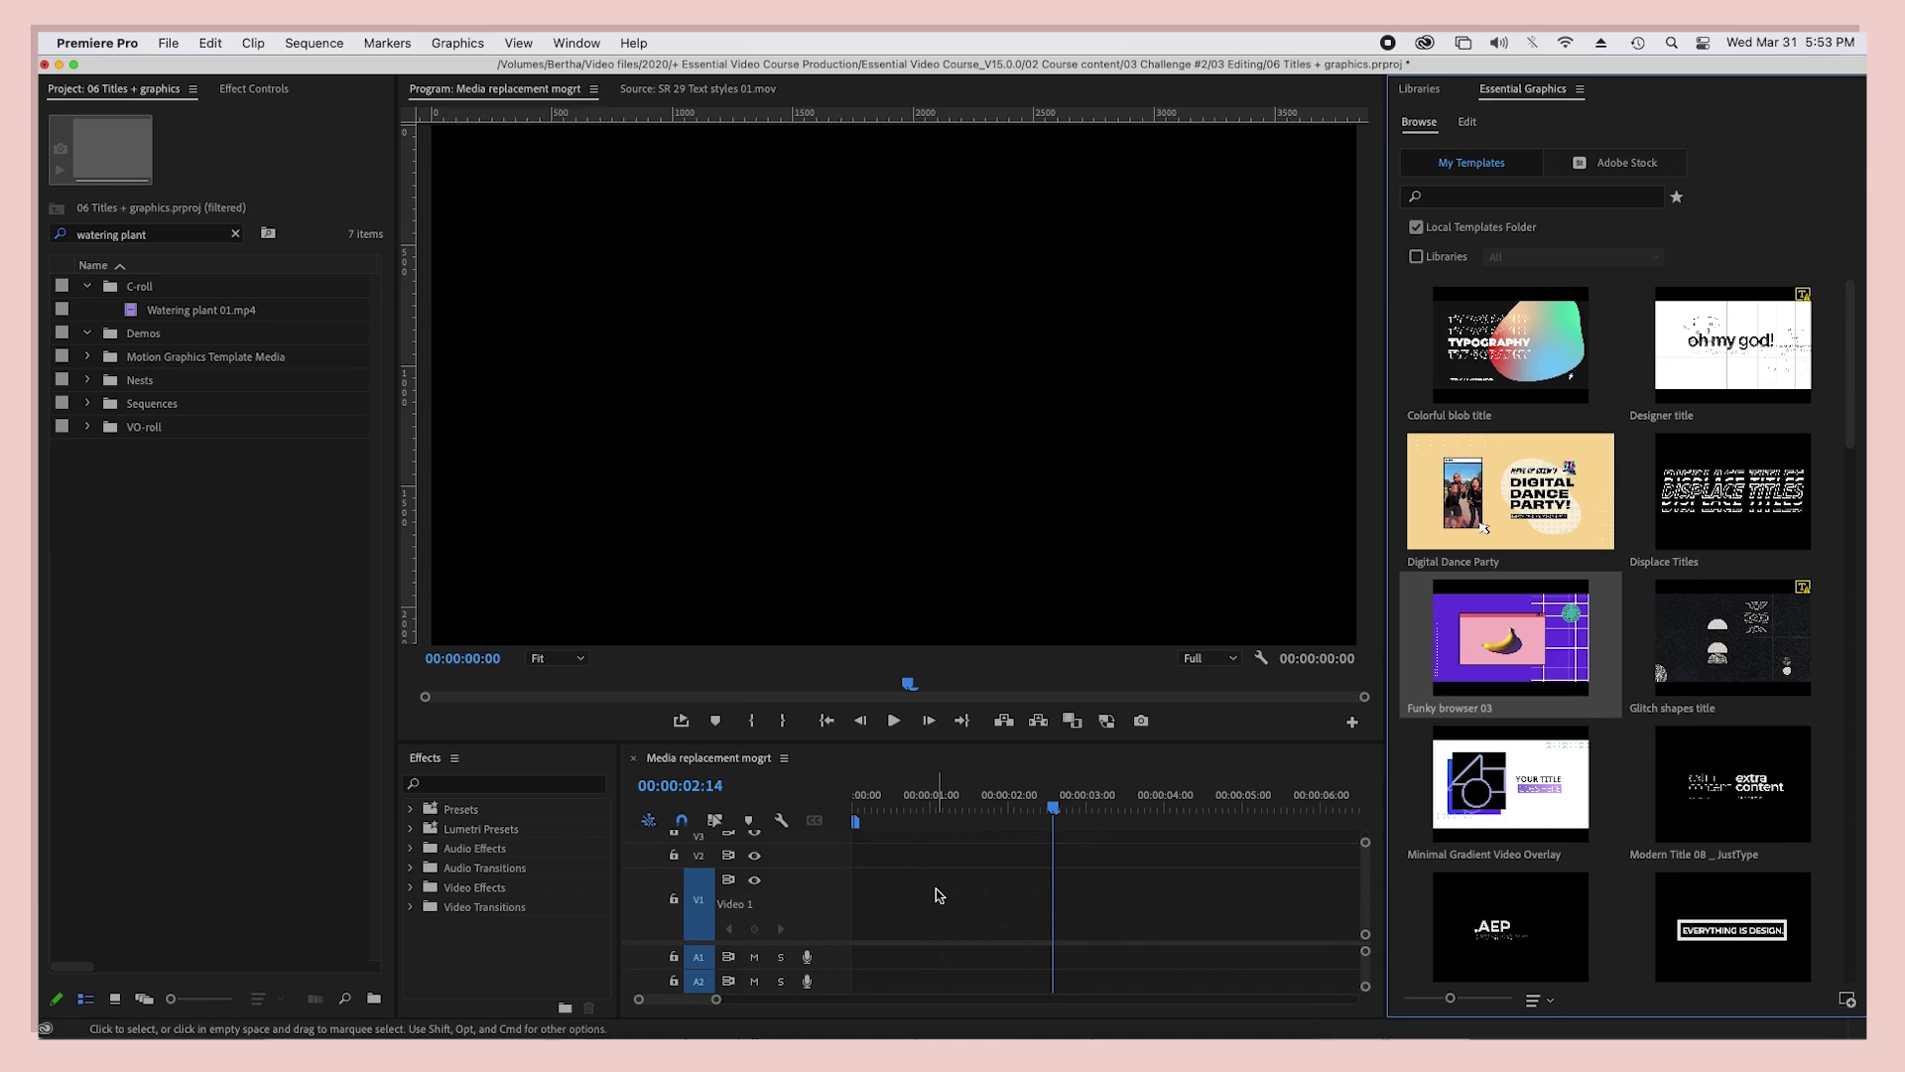
Place the Funky browser 03 template at the start of track V1 and replace its placeholder with Watering plant 01.mp4
left_click_drag(1514, 664, 852, 915)
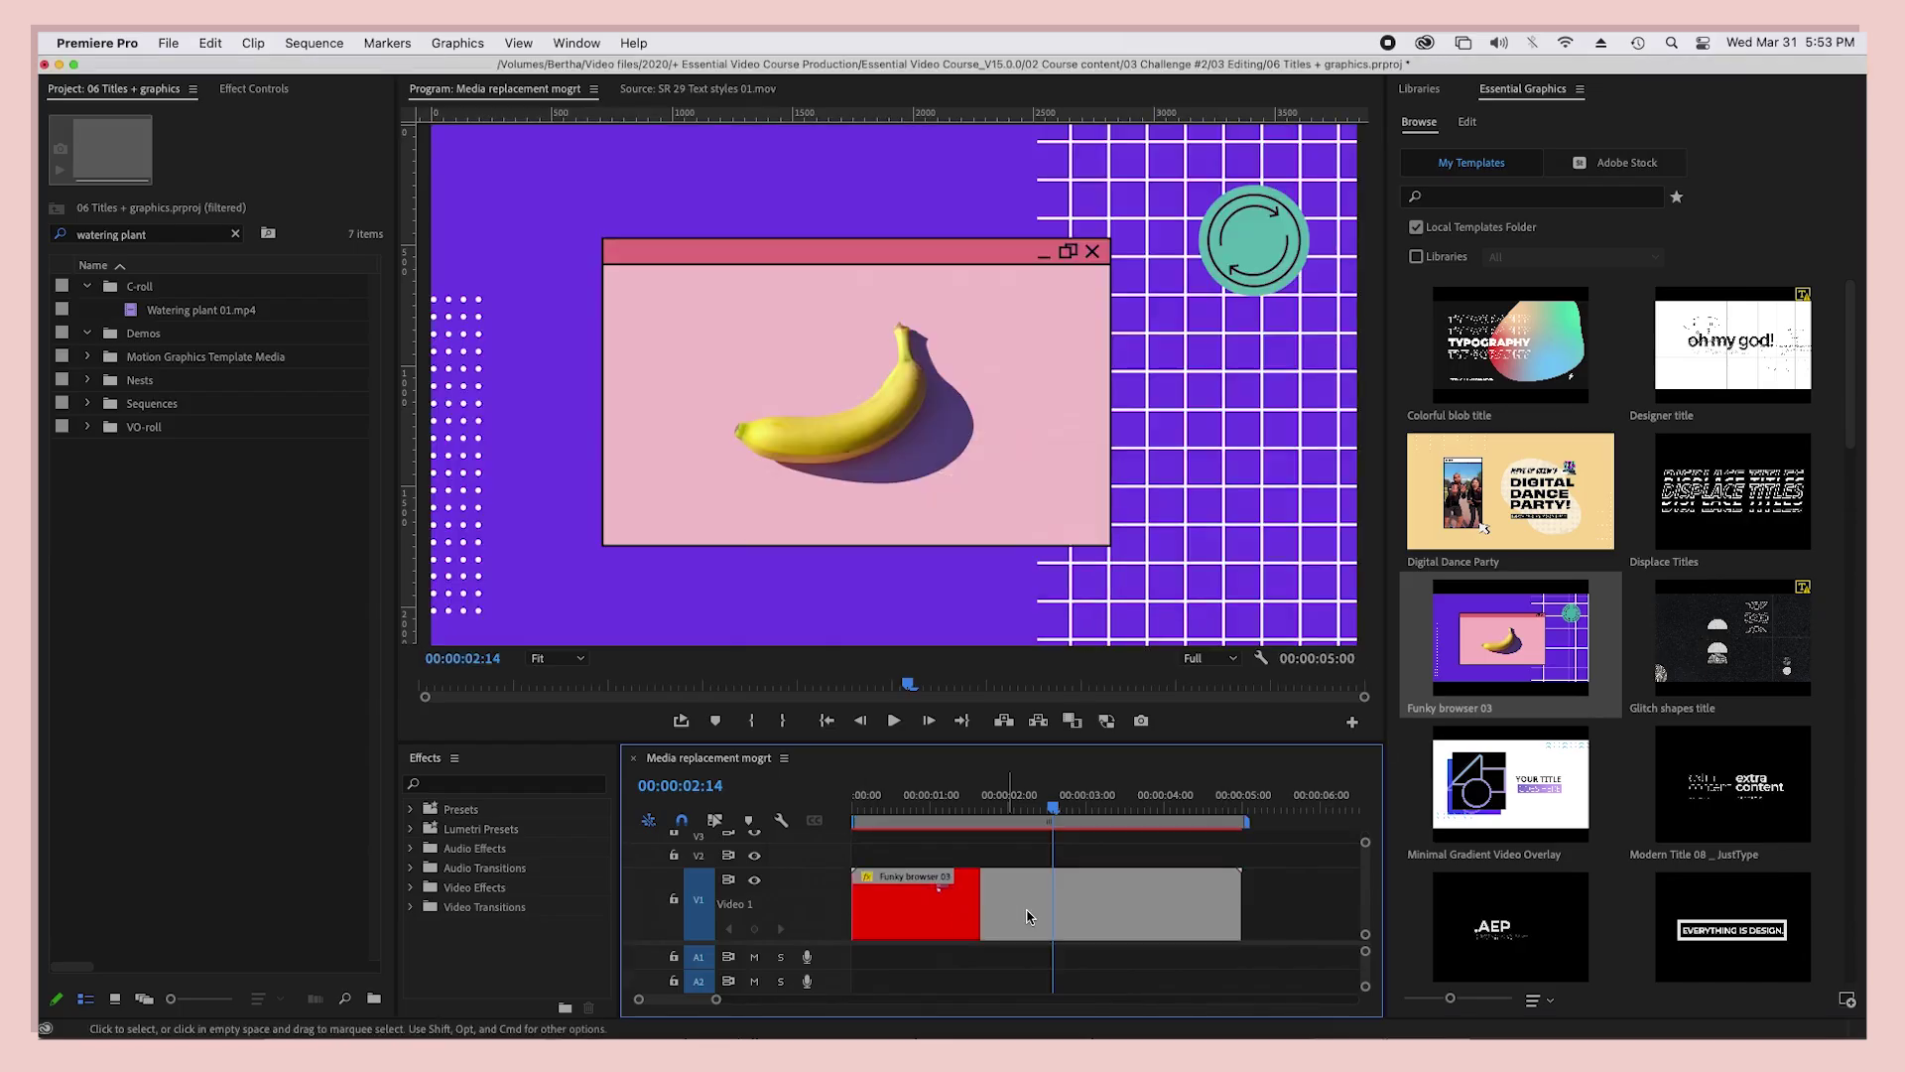
left_click(1110, 899)
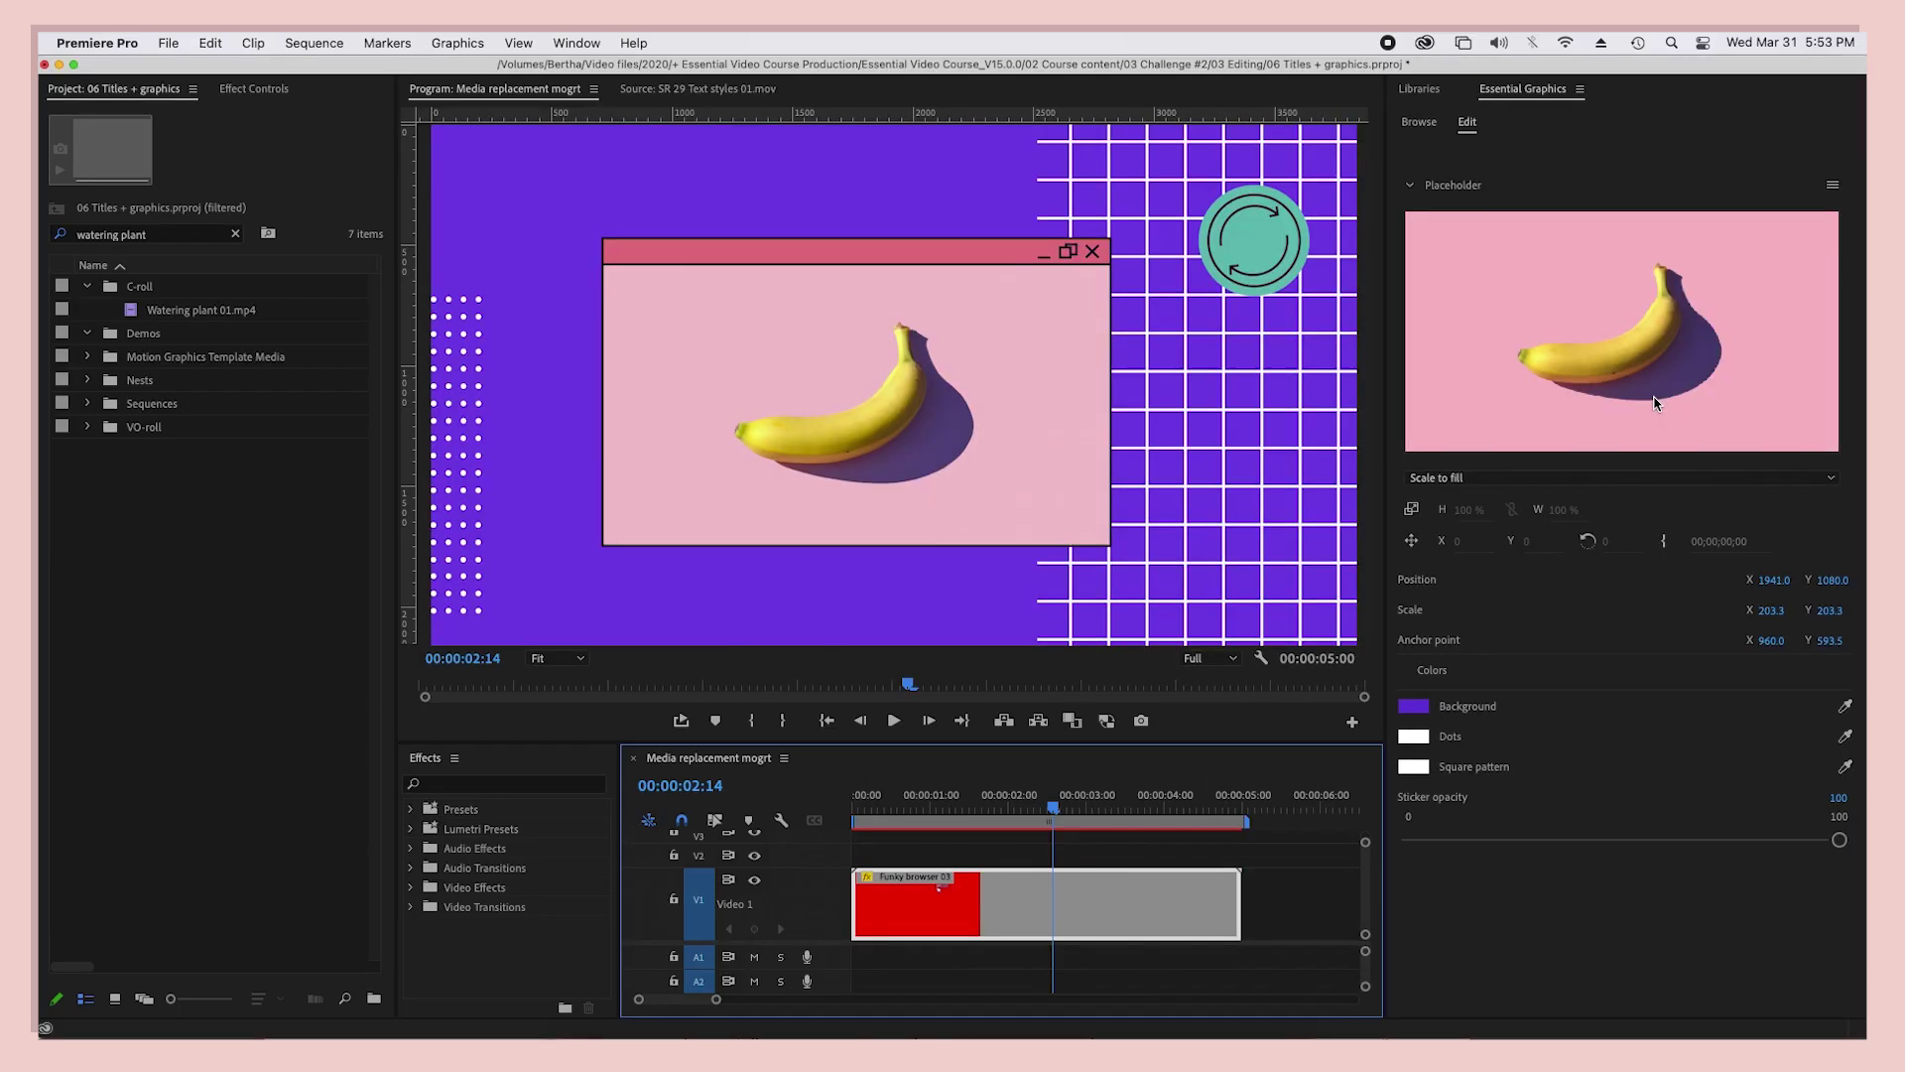
left_click_drag(227, 315, 1550, 408)
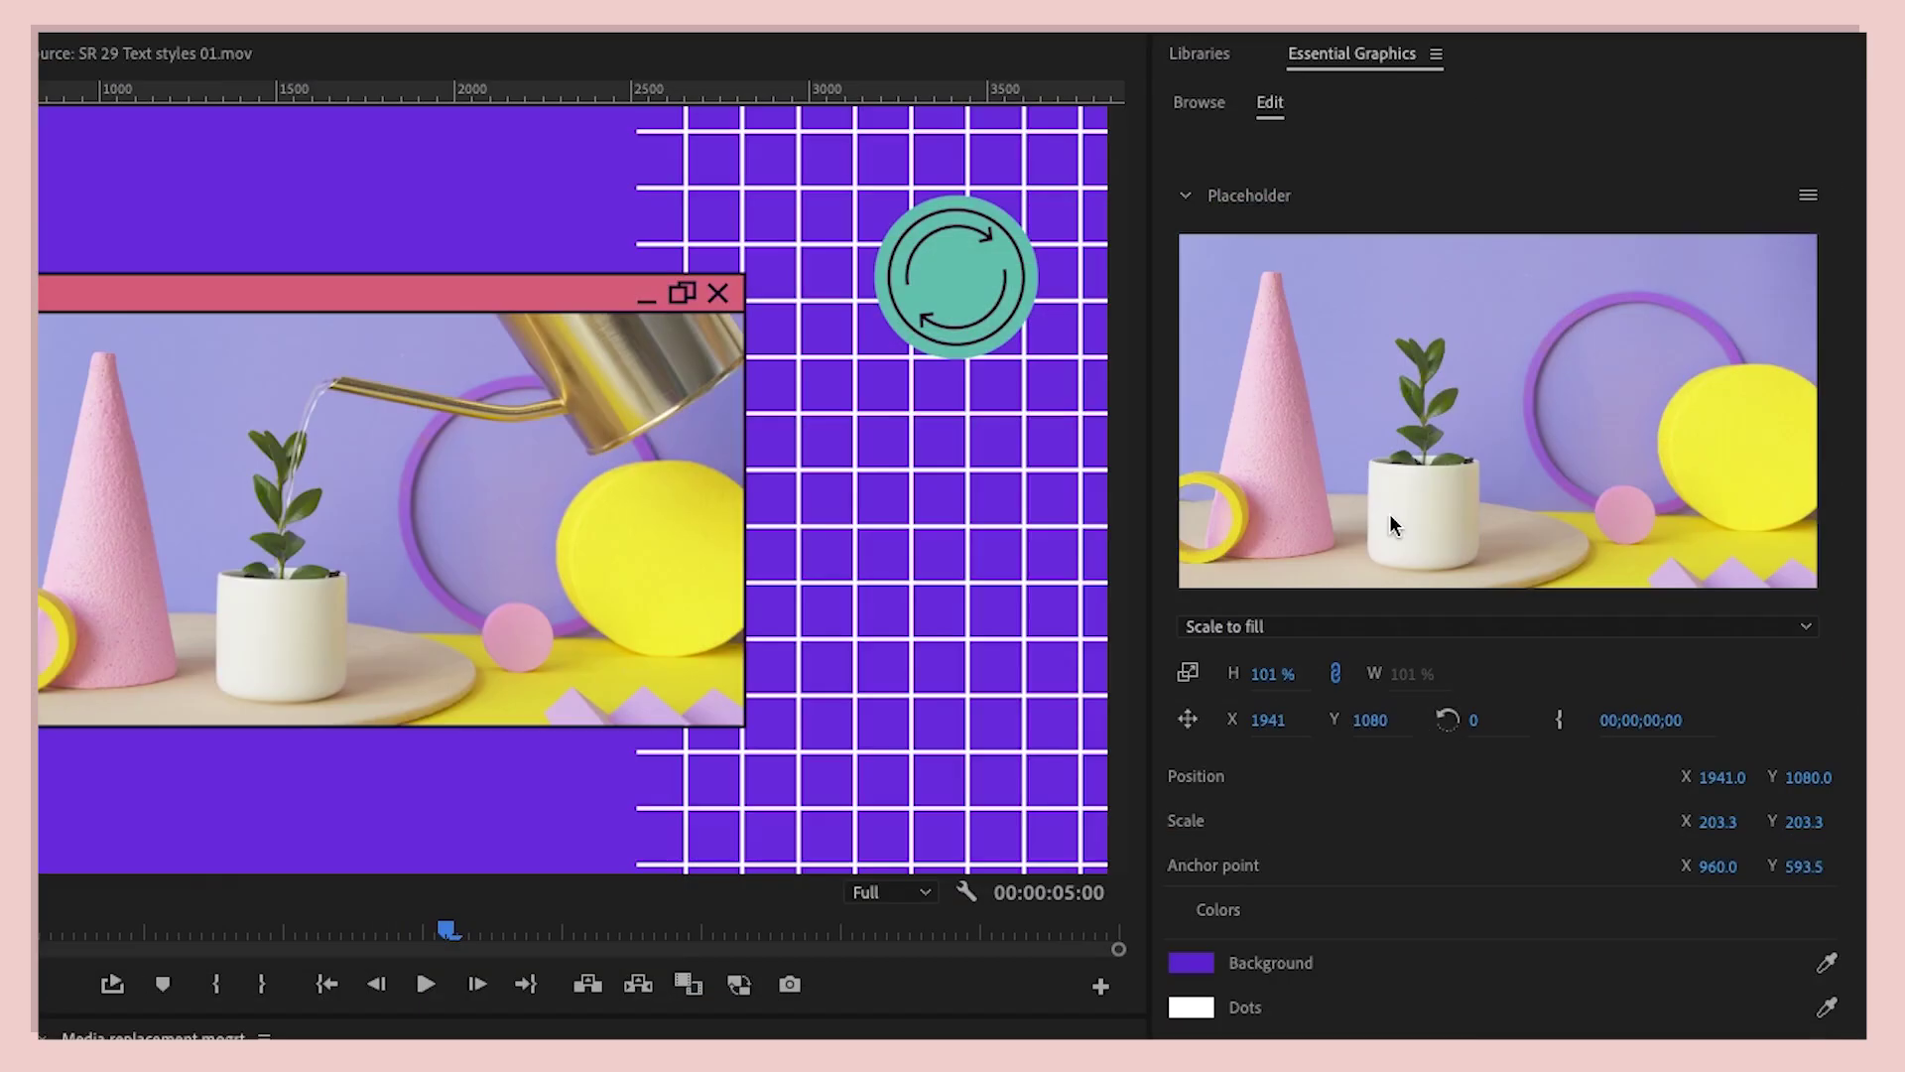
Keep the placeholder video at Scale to fill, enlarge it to 150 % and shift it slightly downward
left_click(1340, 627)
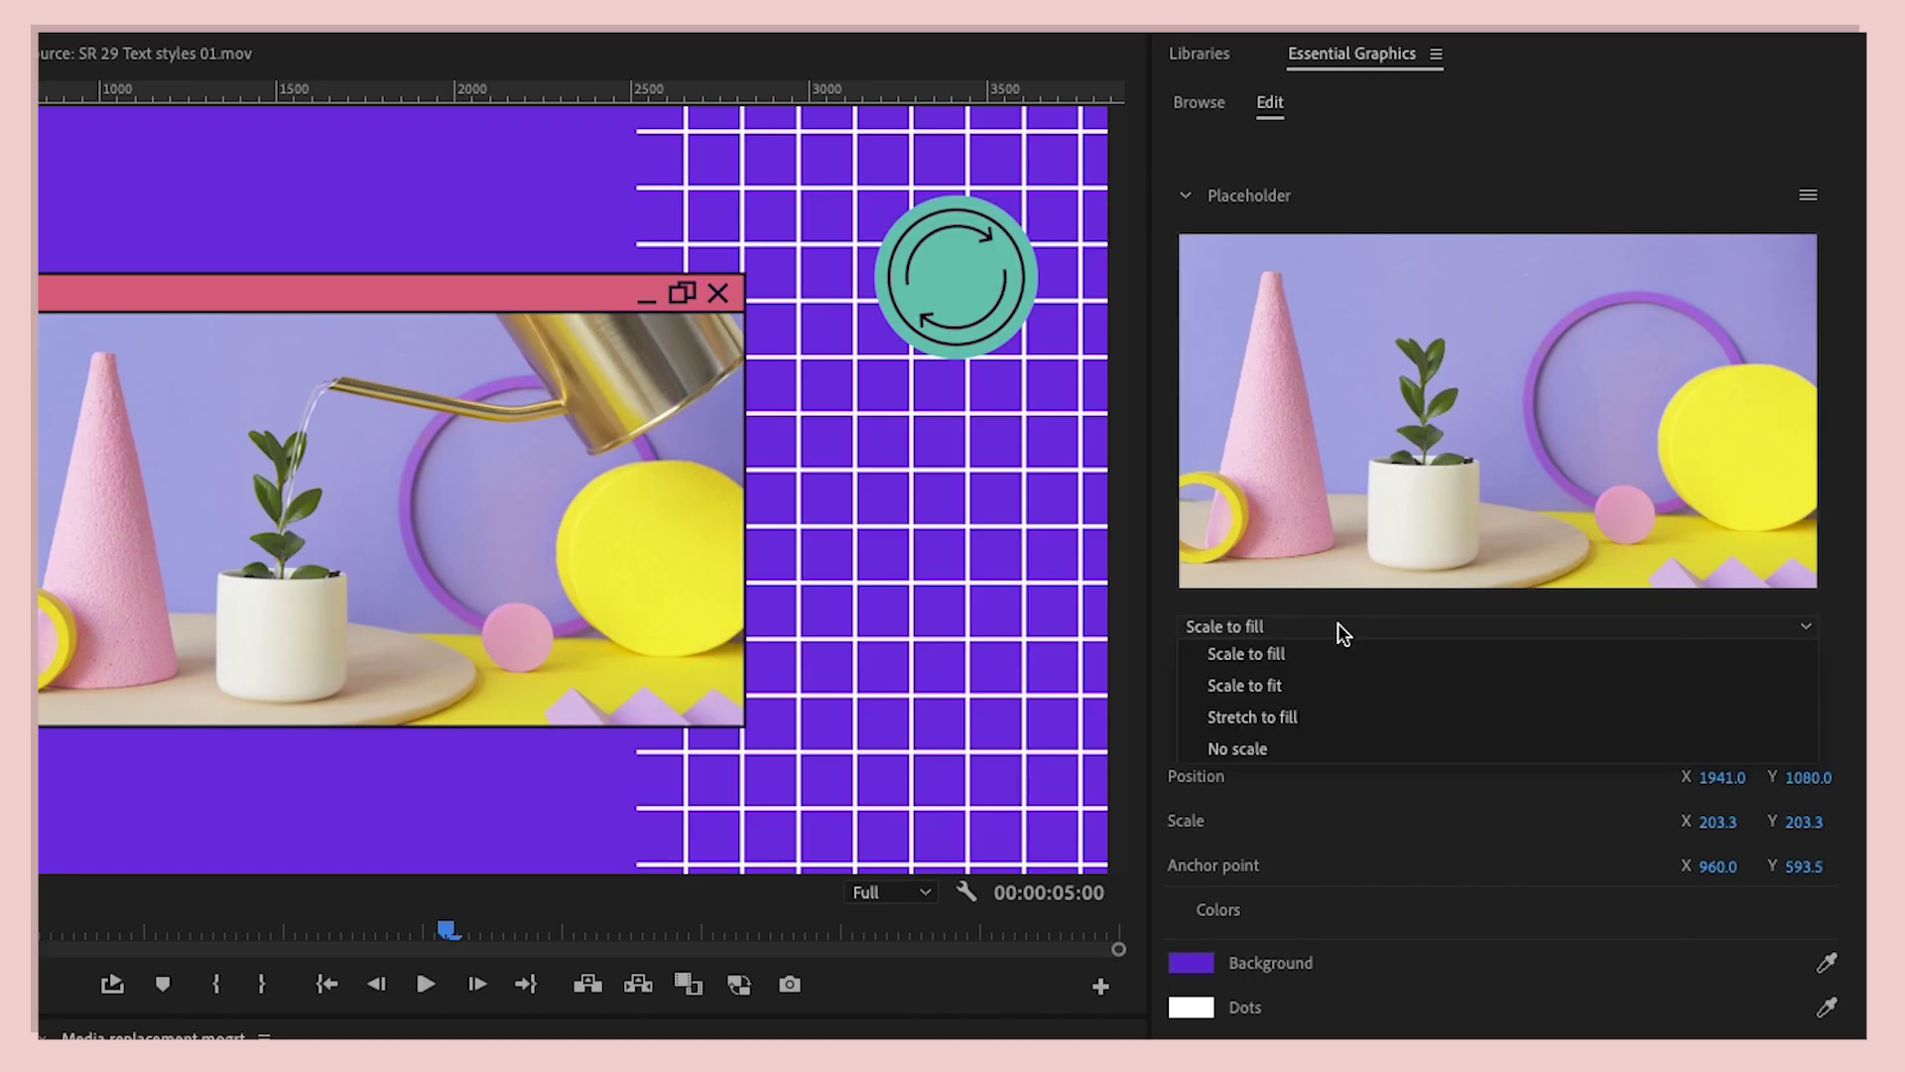
left_click(1338, 627)
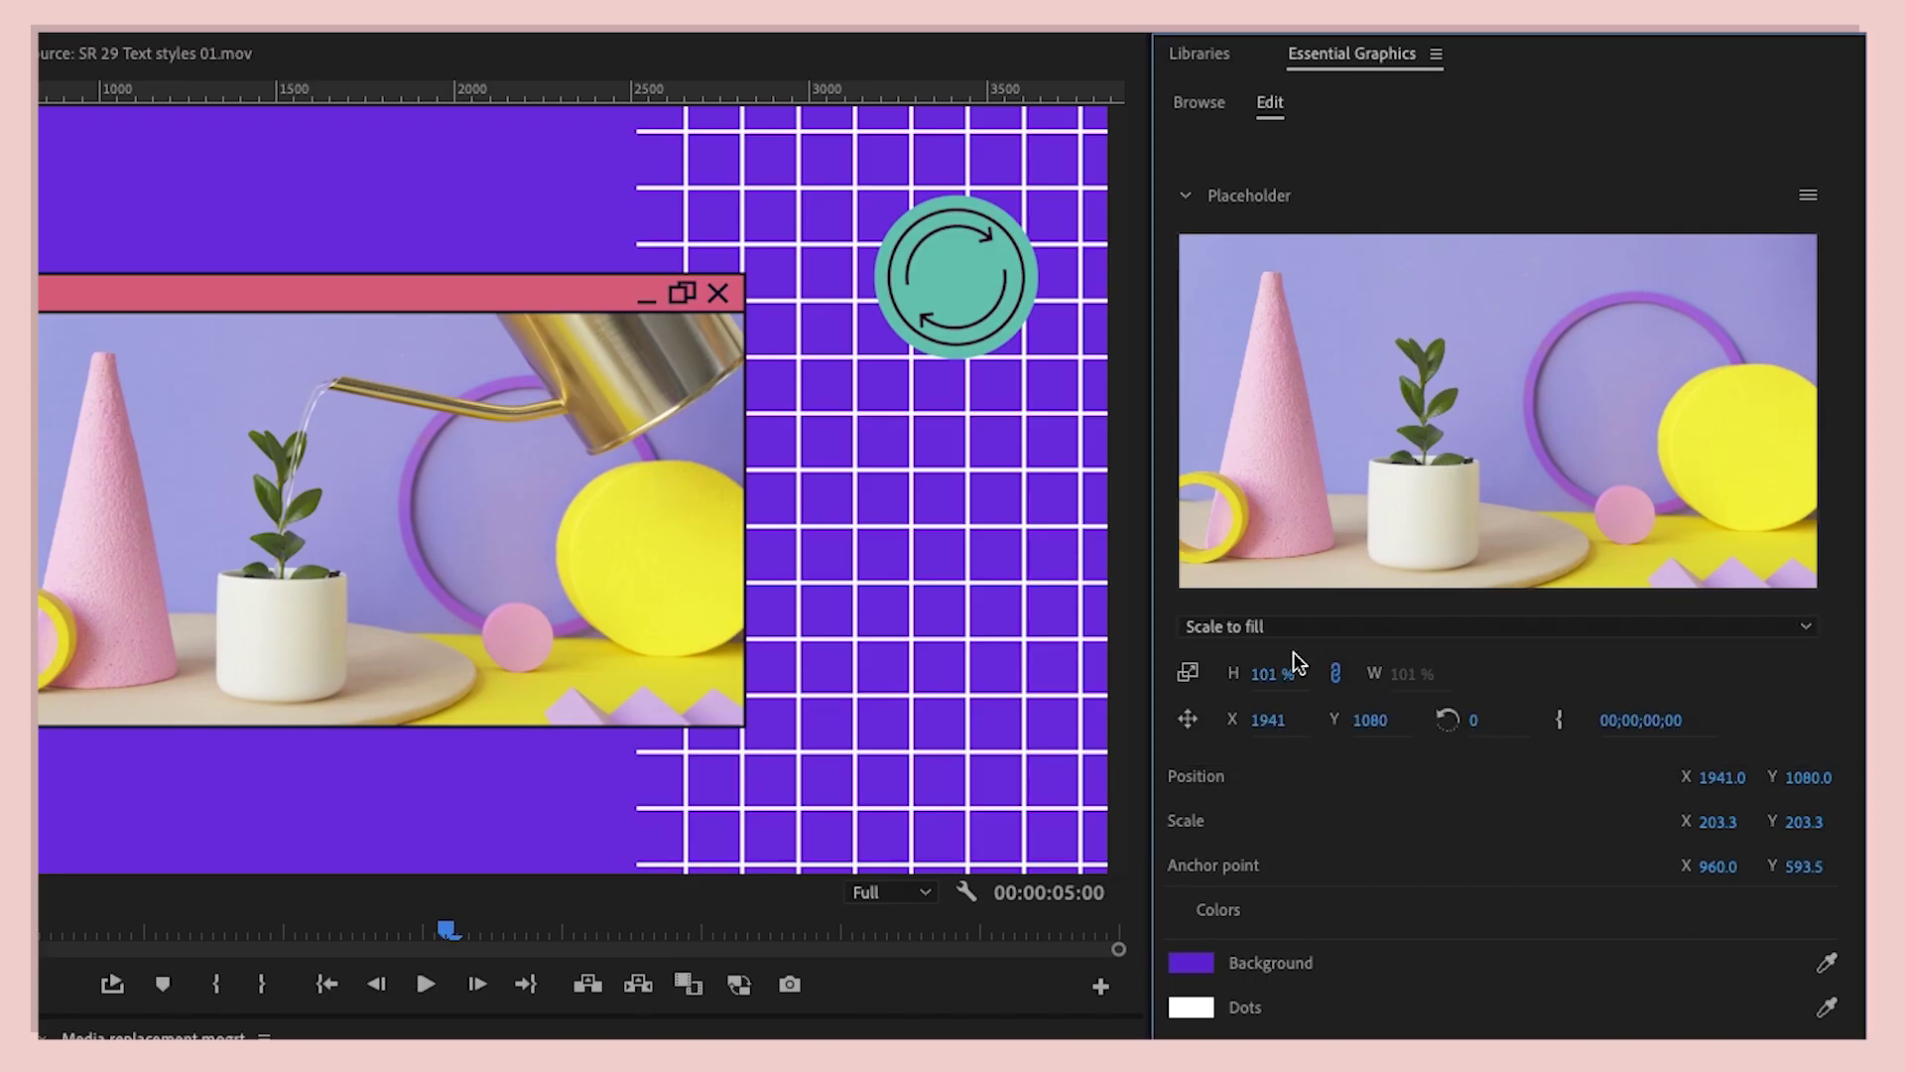
left_click_drag(1268, 676, 1283, 675)
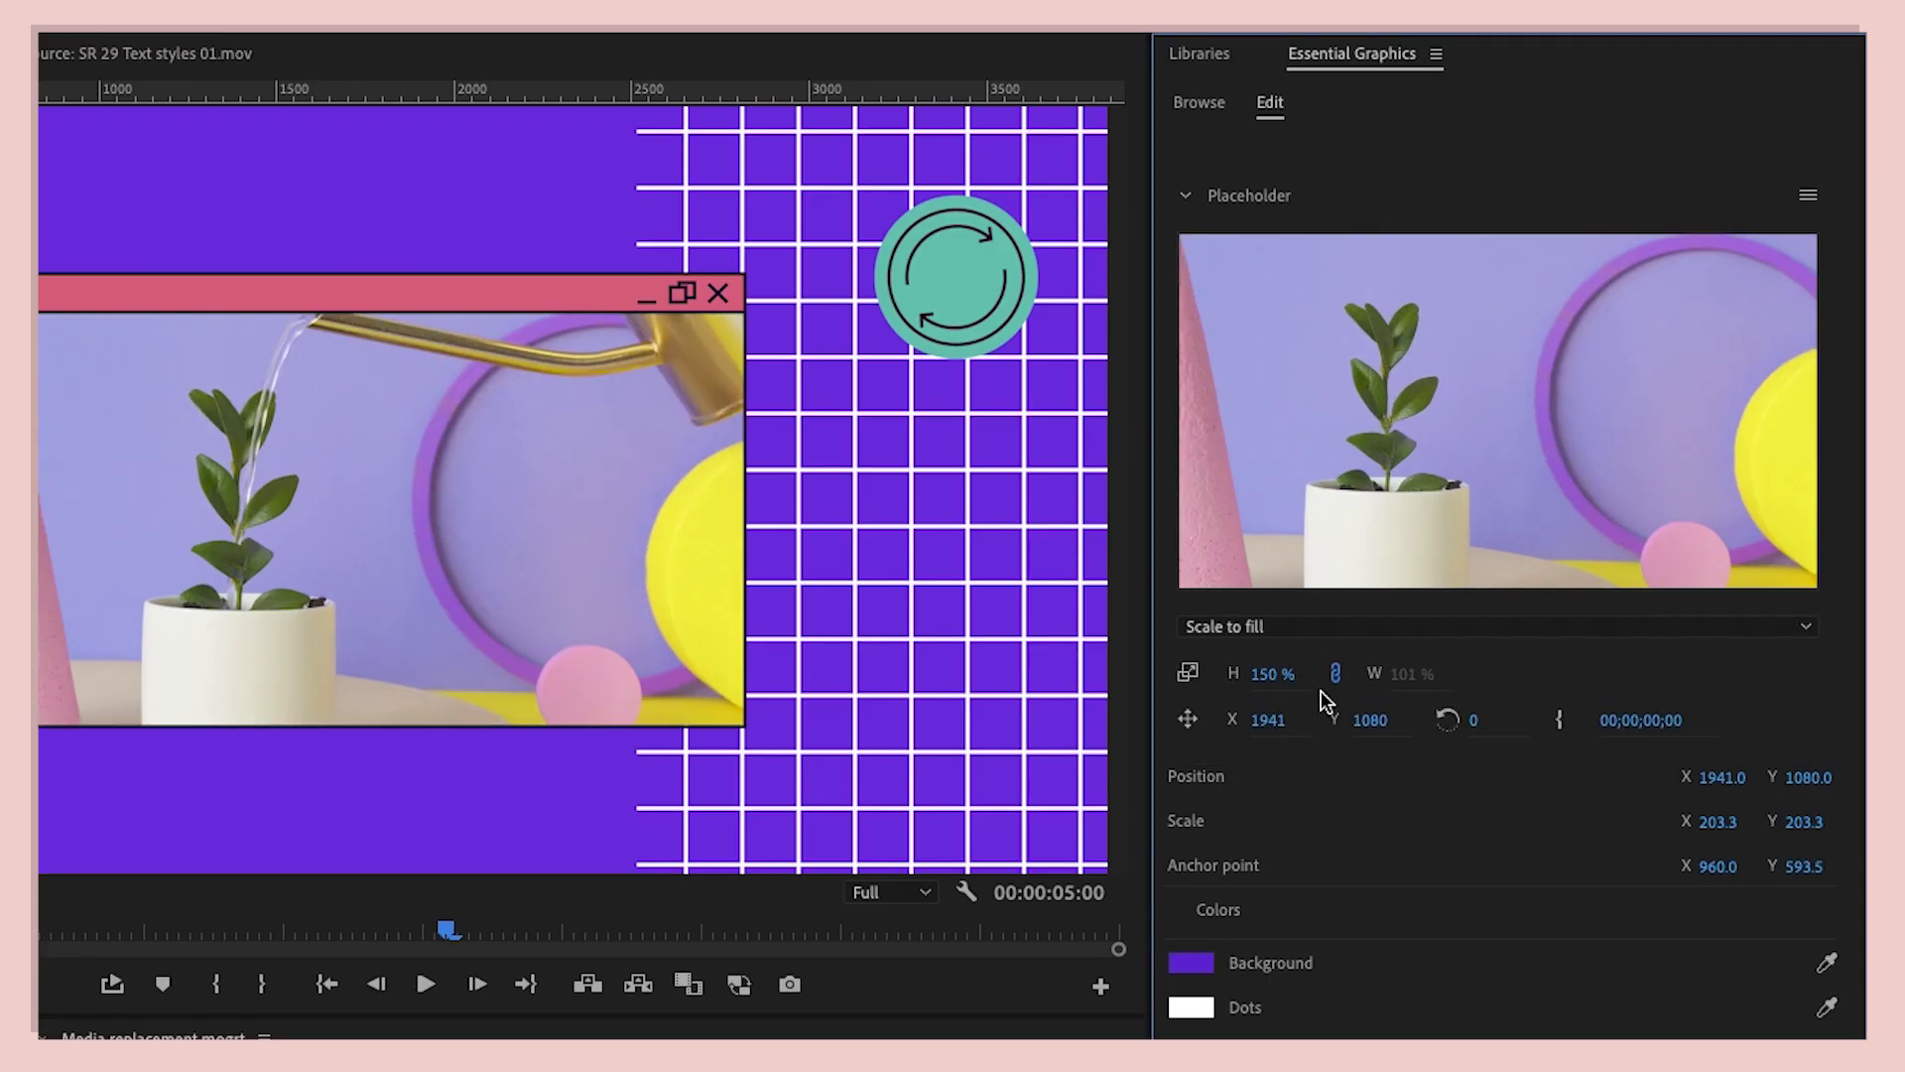
left_click_drag(1375, 721, 1383, 721)
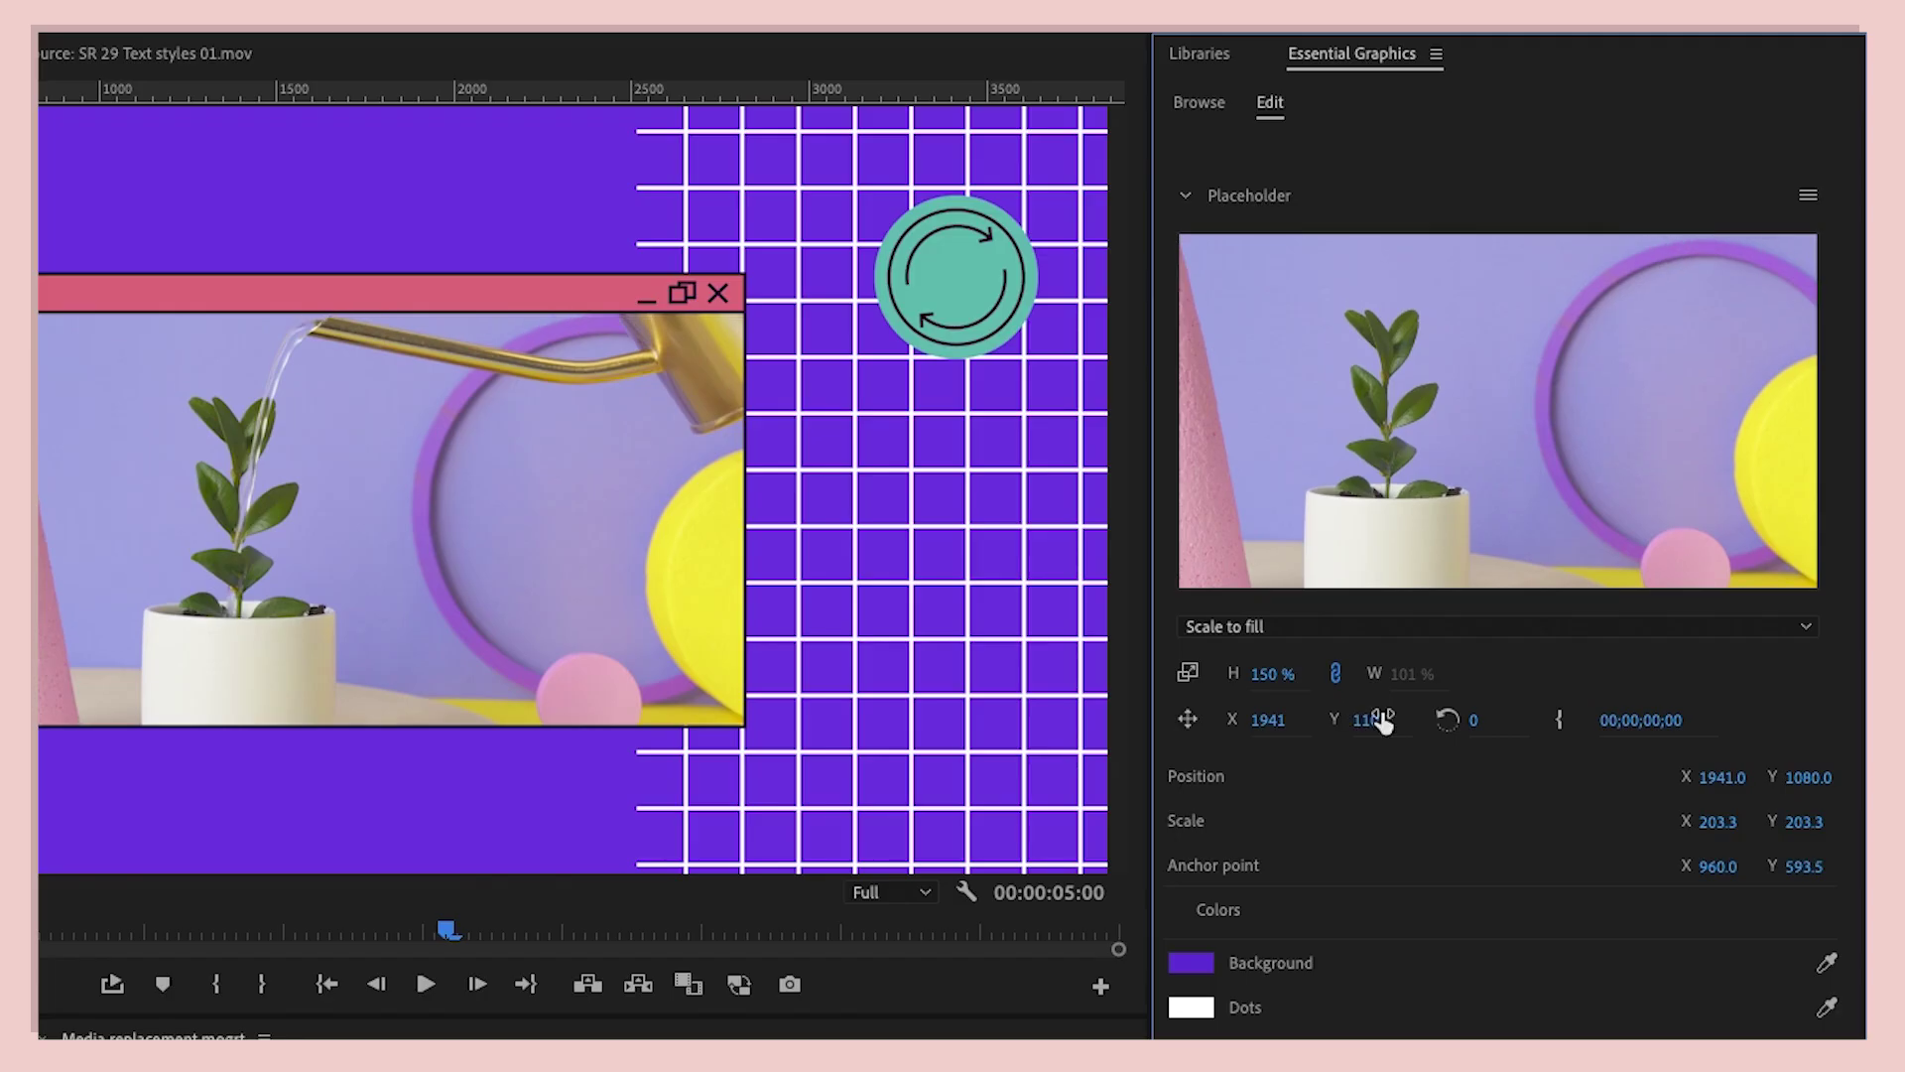